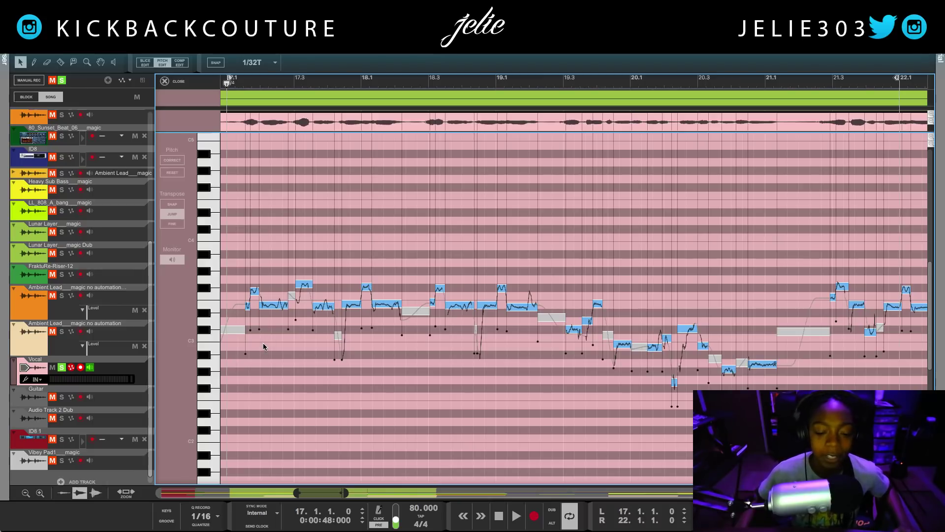
Step: Audition the vocal loop and apply pitch correction to all its notes from bar 17 to bar 22
key(space)
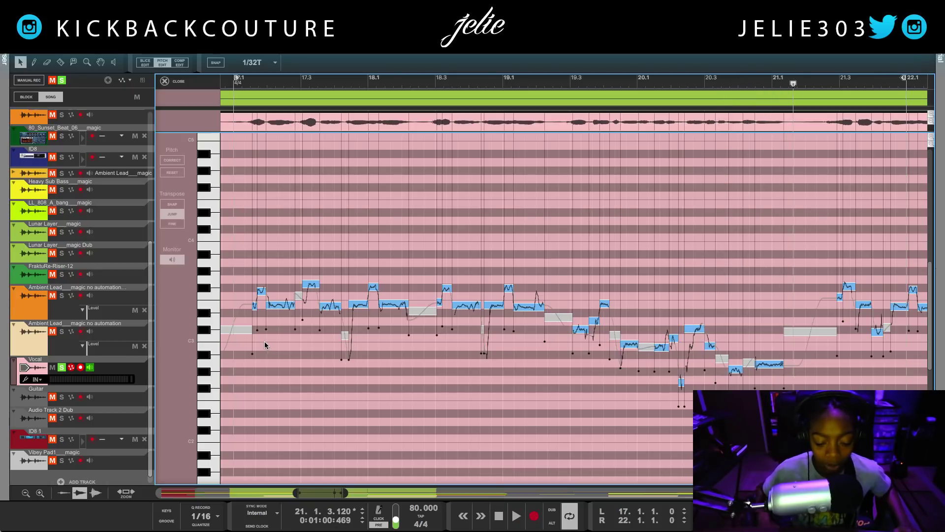
key(space)
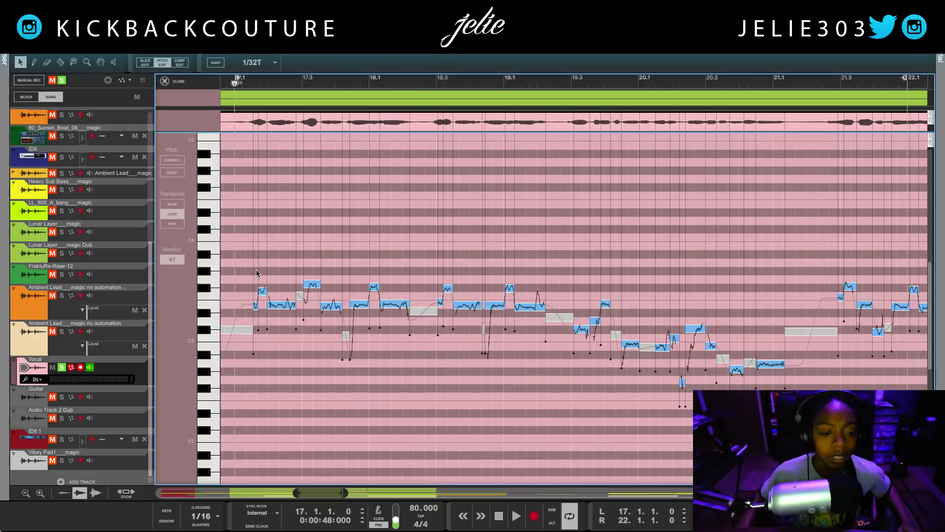
drag(248, 239, 901, 422)
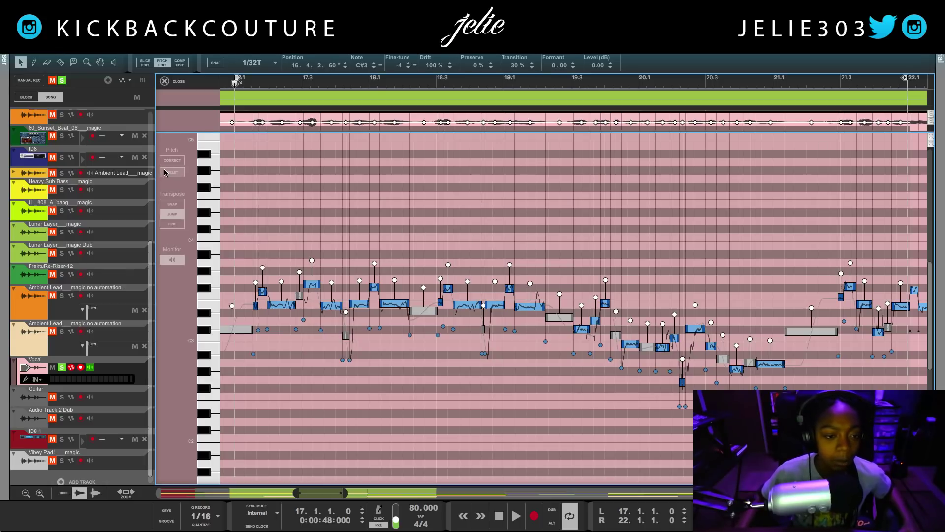
click(175, 163)
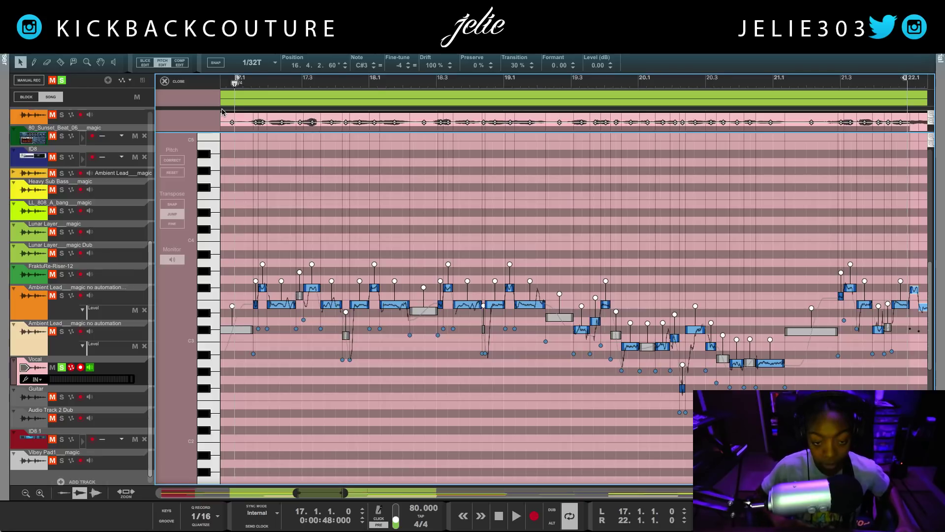
key(space)
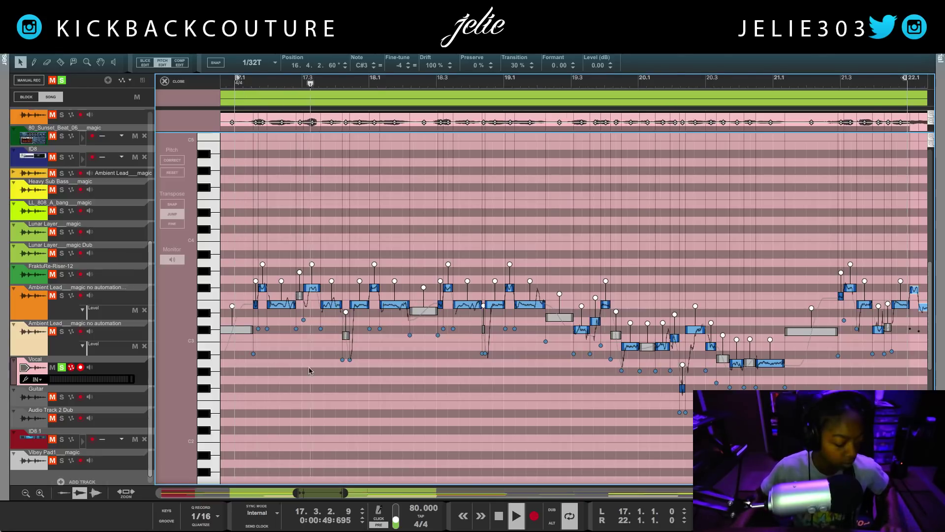
Step: Shorten the playback loop so its right locator sits at 21.2.1.17, and audition the corrected vocal
scroll(332, 377, up, 2)
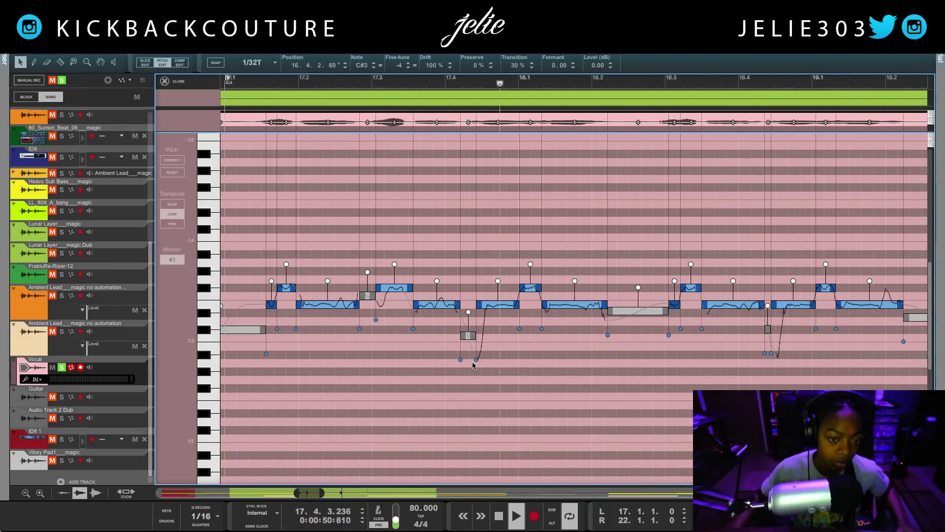
scroll(477, 356, right, 10)
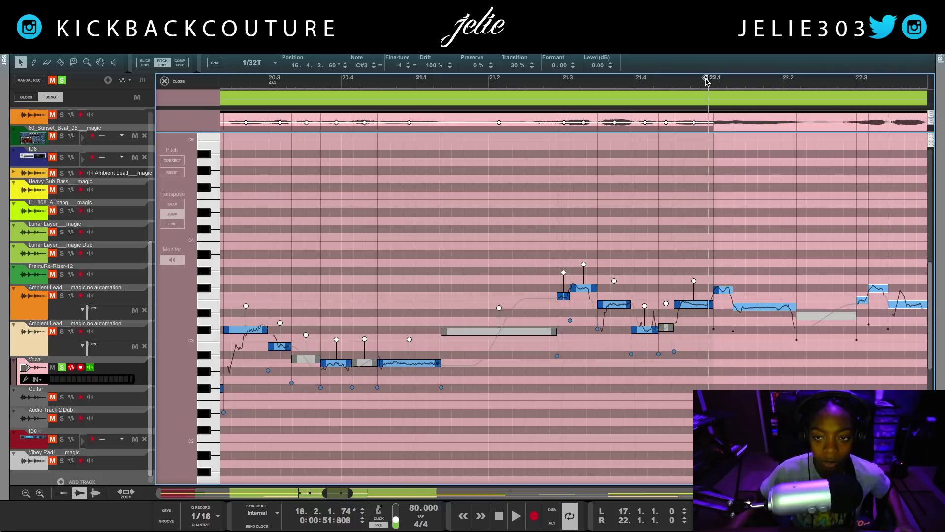
mouse_move(706, 80)
mouse_down()
mouse_move(552, 81)
mouse_move(473, 126)
mouse_up()
click(429, 80)
key(space)
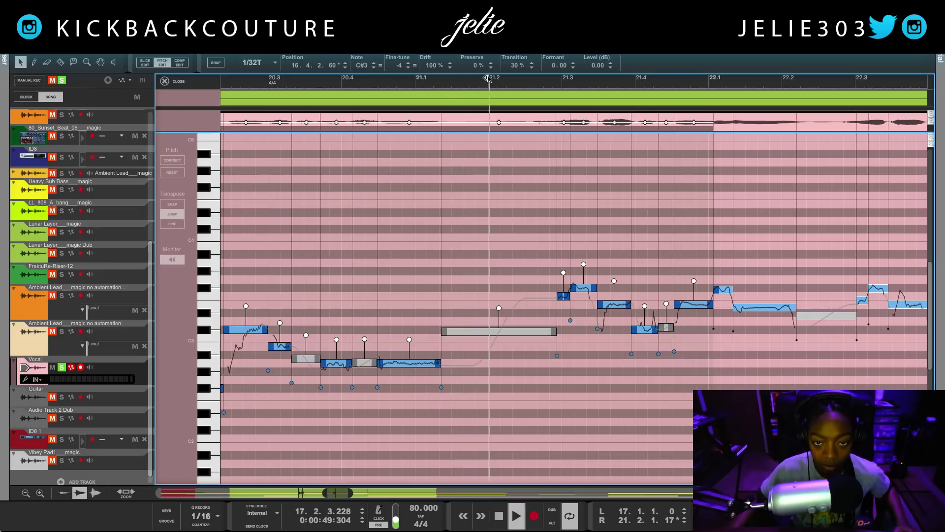
key(space)
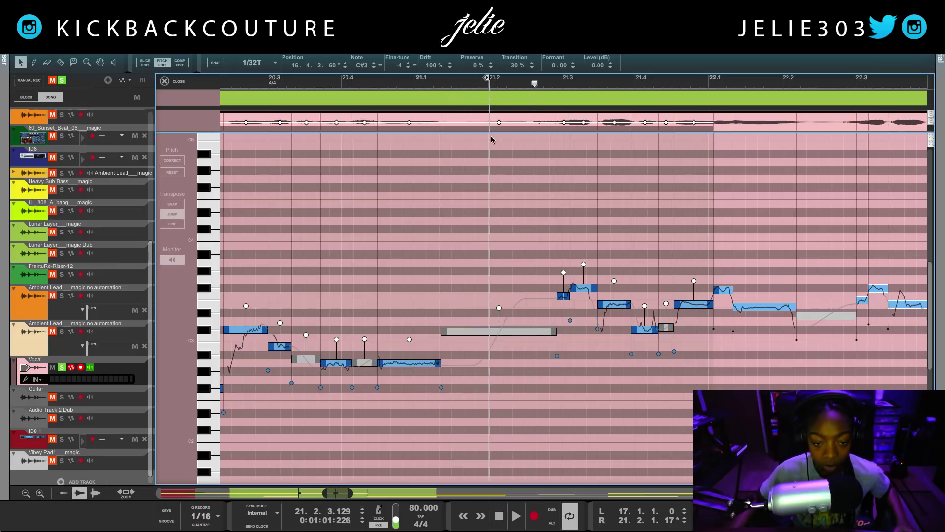
key(space)
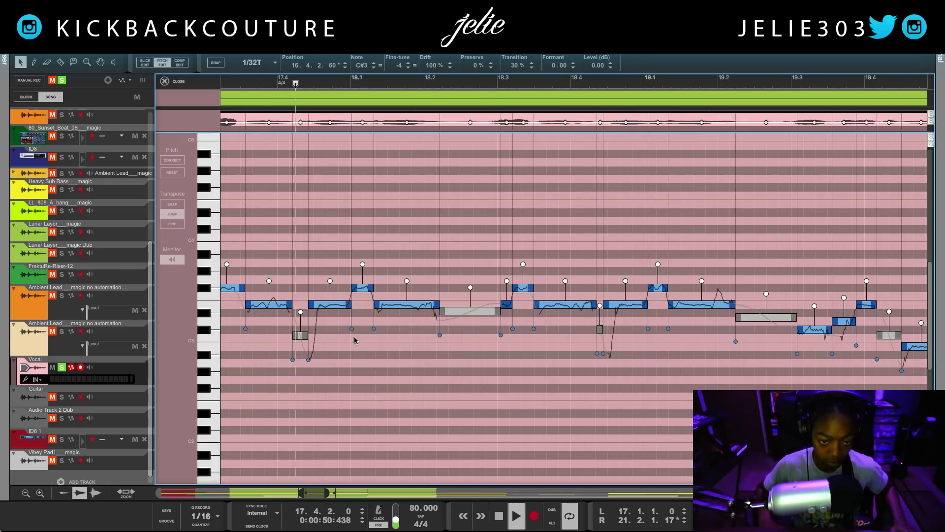
key(1)
key(space)
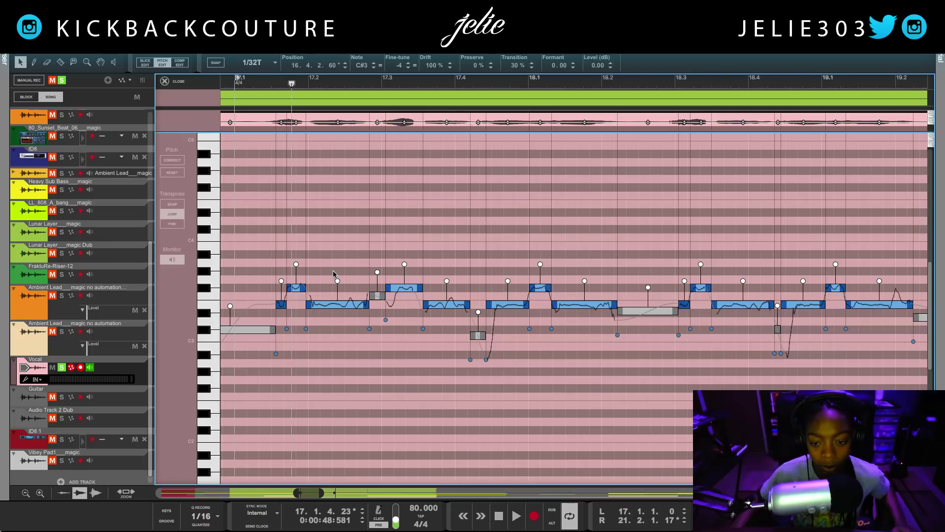
Step: Reduce the drift to 47% on the vocal notes from the start of bar 17 to about 18.3, and audition them
scroll(334, 292, down, 1)
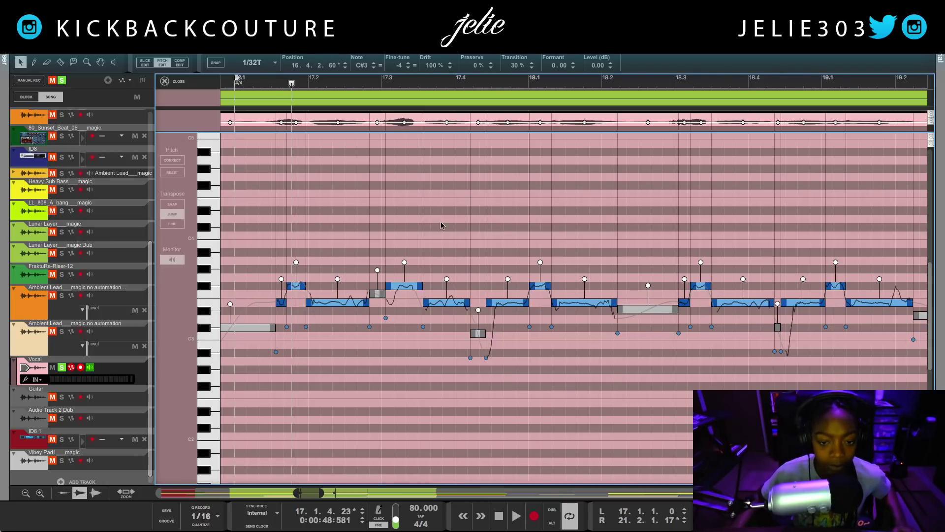
drag(605, 250, 273, 363)
drag(268, 242, 286, 235)
drag(337, 323, 606, 363)
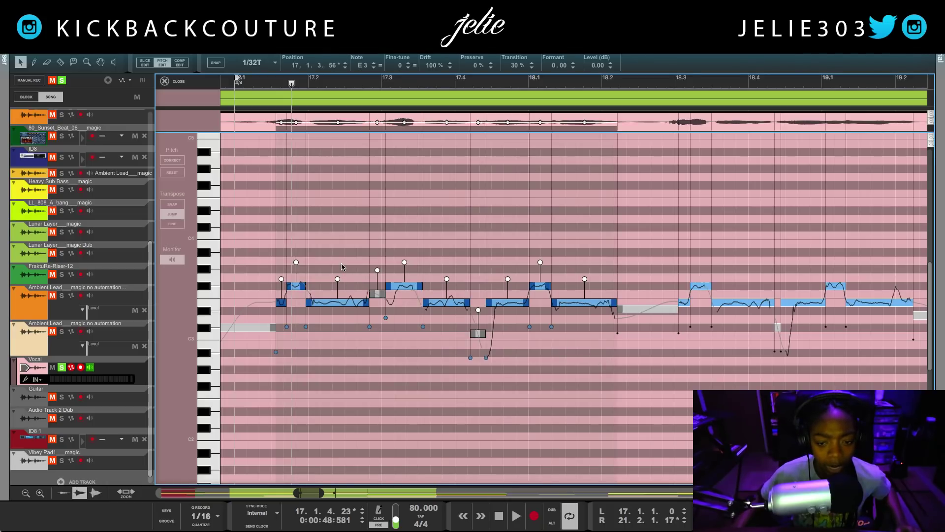
click(342, 265)
drag(274, 250, 667, 382)
drag(404, 263, 405, 281)
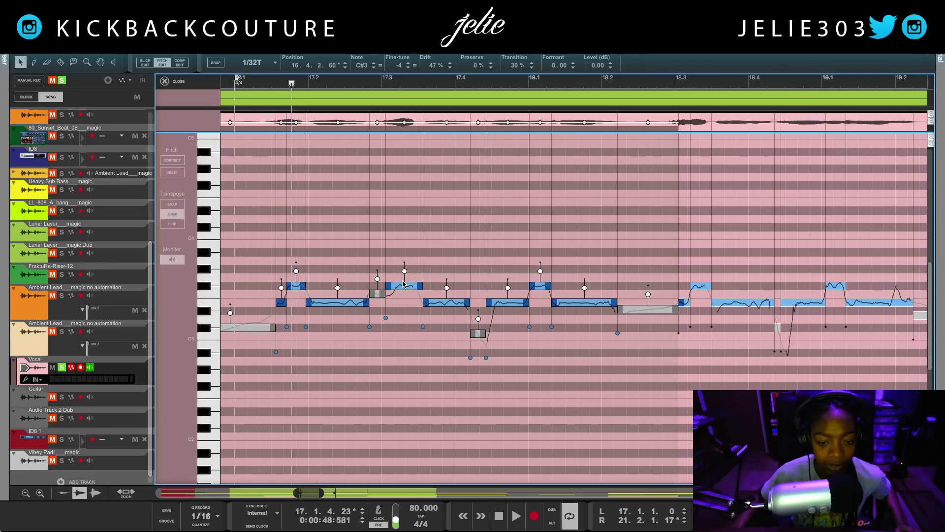
key(space)
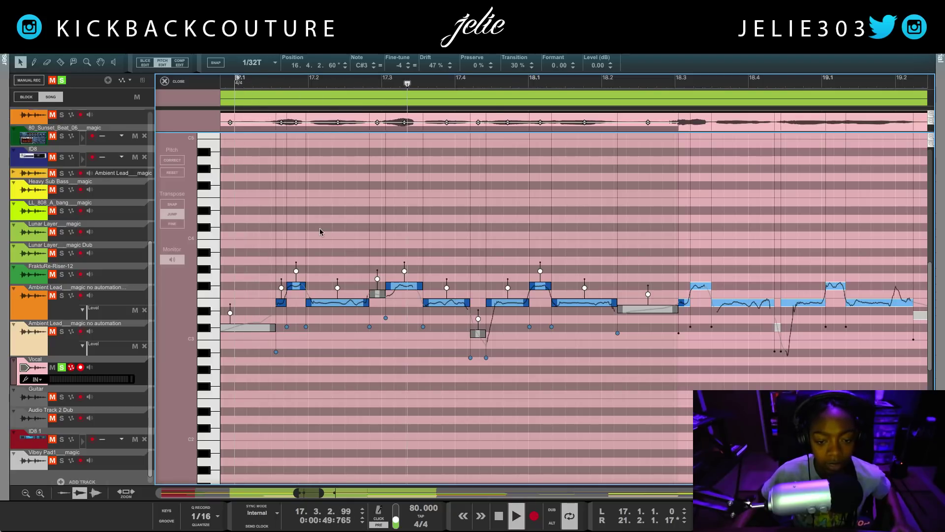
click(280, 112)
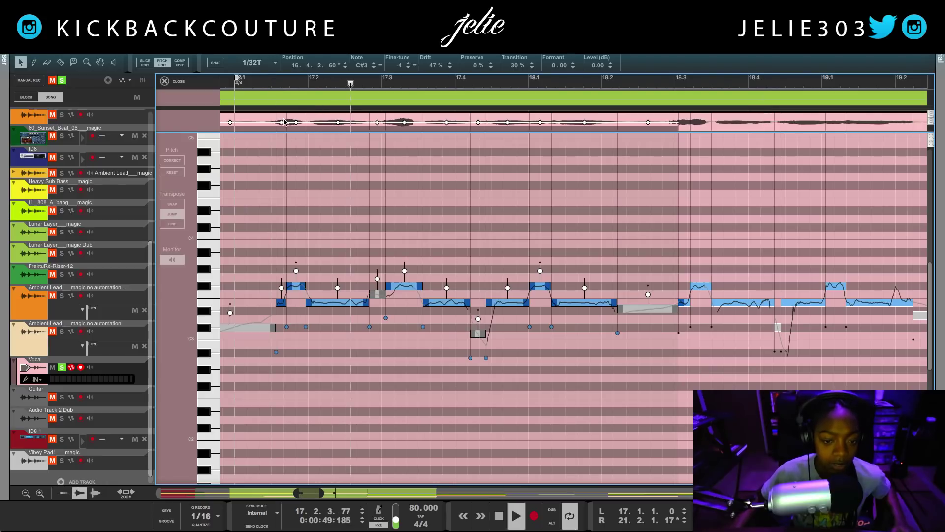
key(space)
Step: Raise the short unvoiced note at 17.4.1 to C#3 and listen to the phrase
click(457, 339)
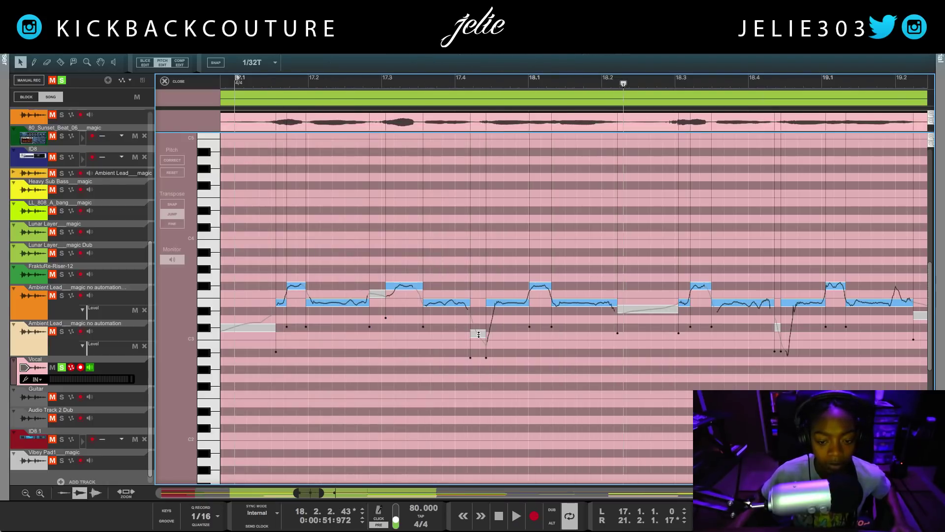
click(418, 87)
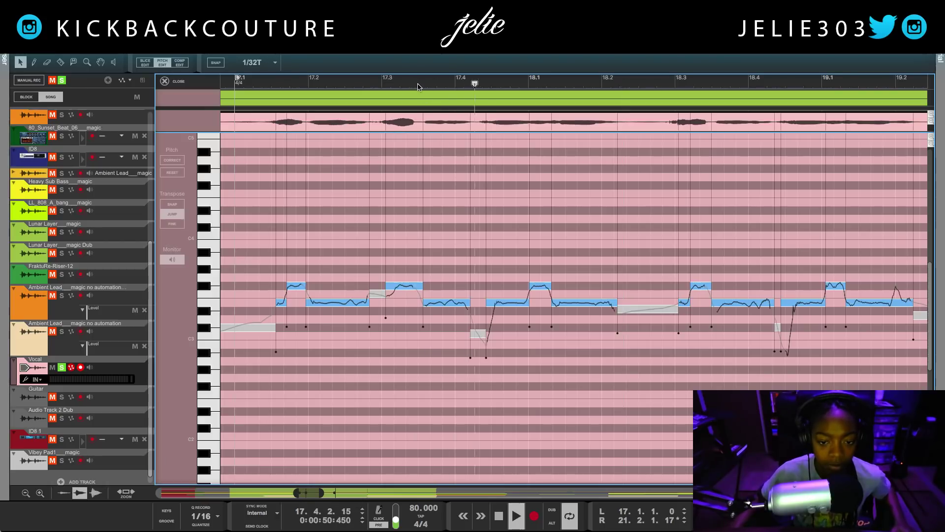
key(space)
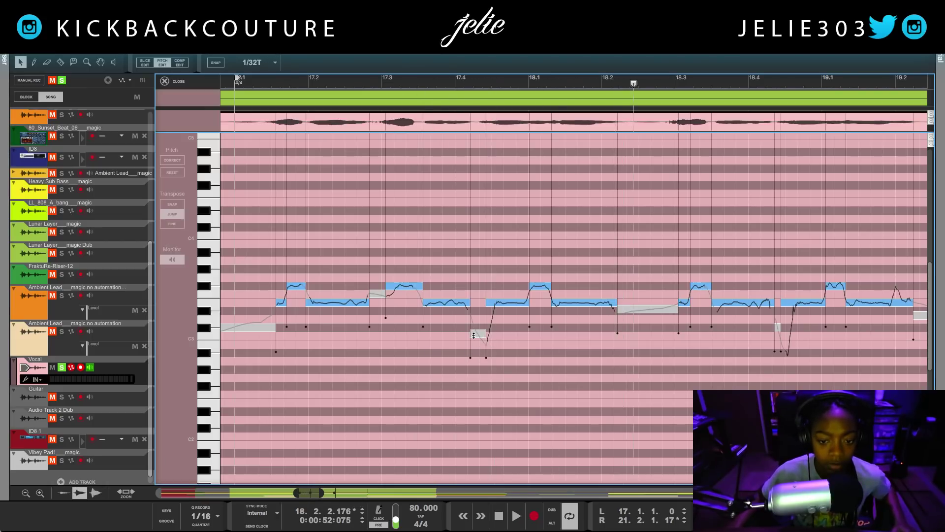
click(473, 336)
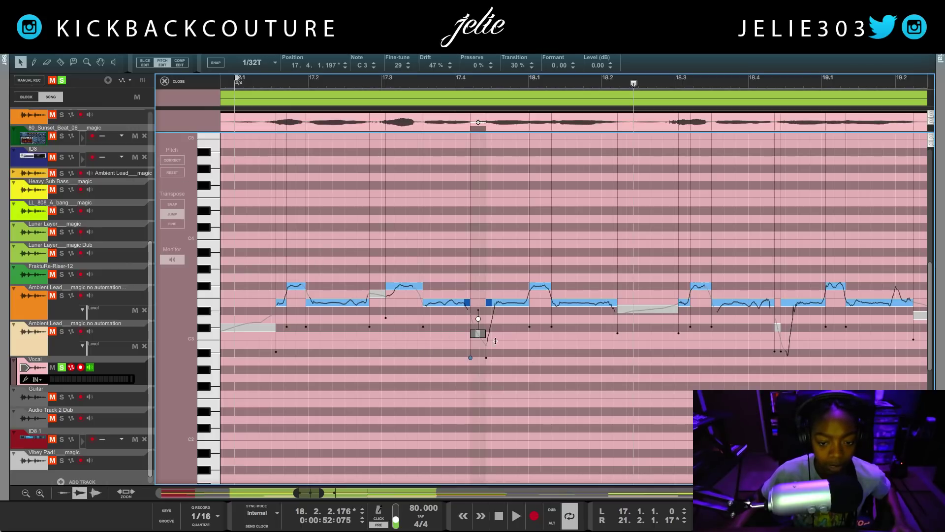
drag(476, 325, 476, 322)
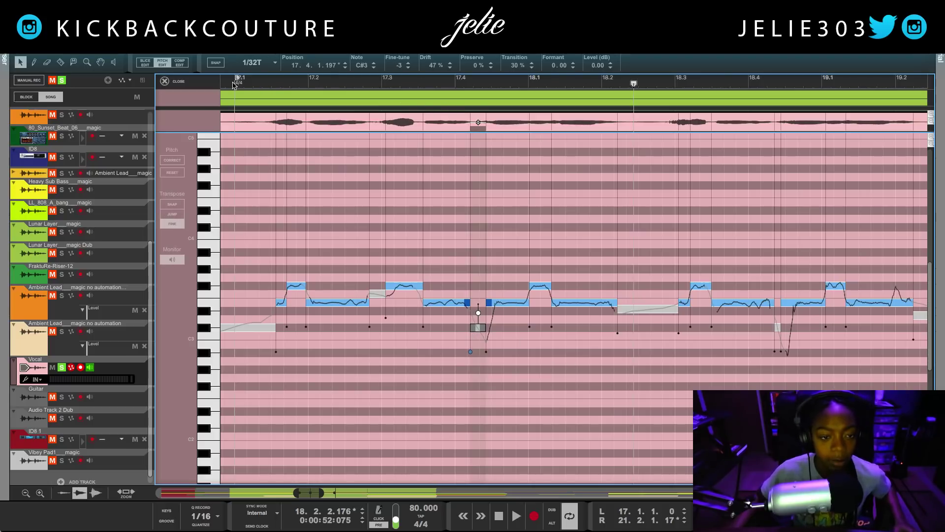
click(257, 85)
key(space)
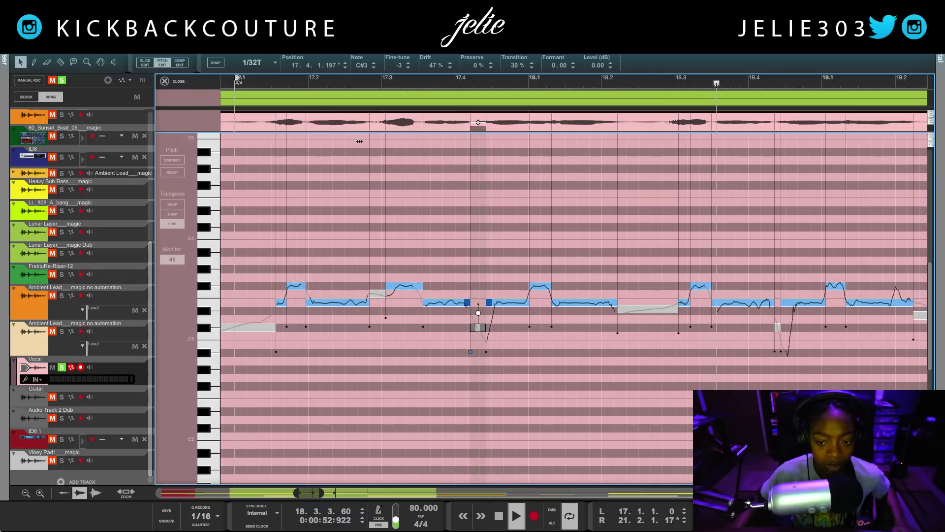
key(space)
Step: Raise the unvoiced note at 18.2.1 to E3 and play the result
click(652, 307)
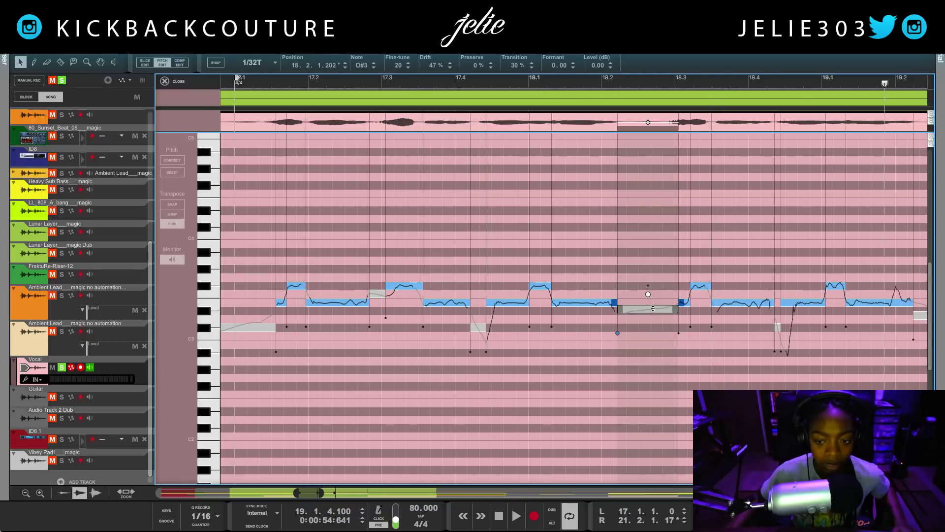
drag(652, 301, 649, 289)
key(space)
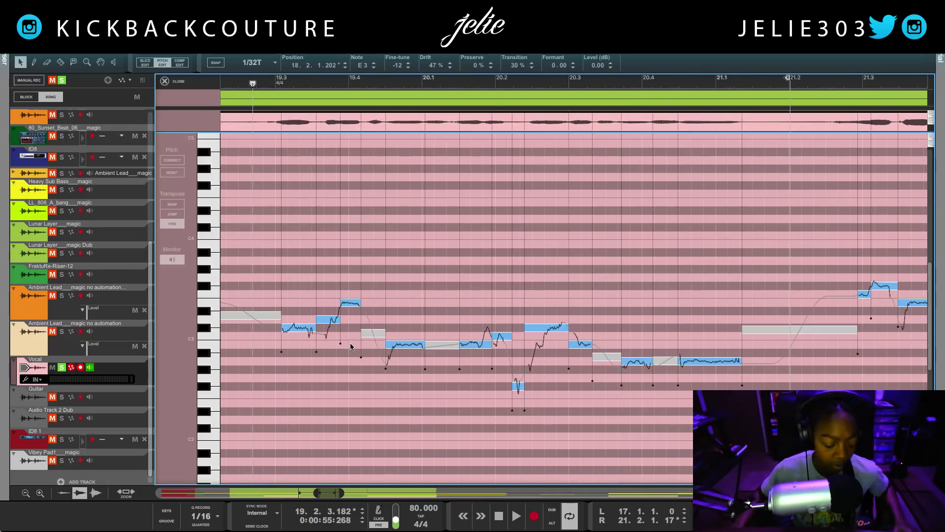
Step: Tune the drift of the E3 note at 18.1.2, auditioning it at 100% and settling on 45%
scroll(349, 336, left, 10)
scroll(345, 345, left, 4)
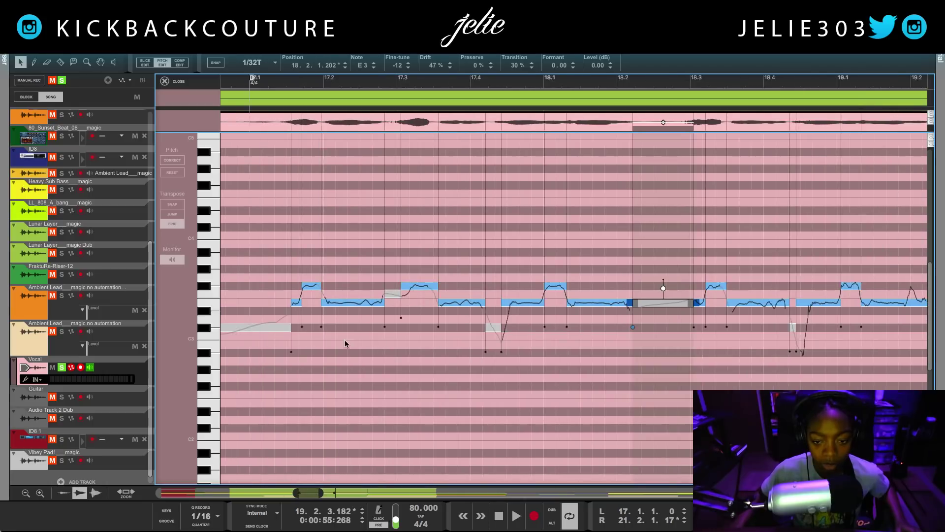
scroll(426, 328, right, 4)
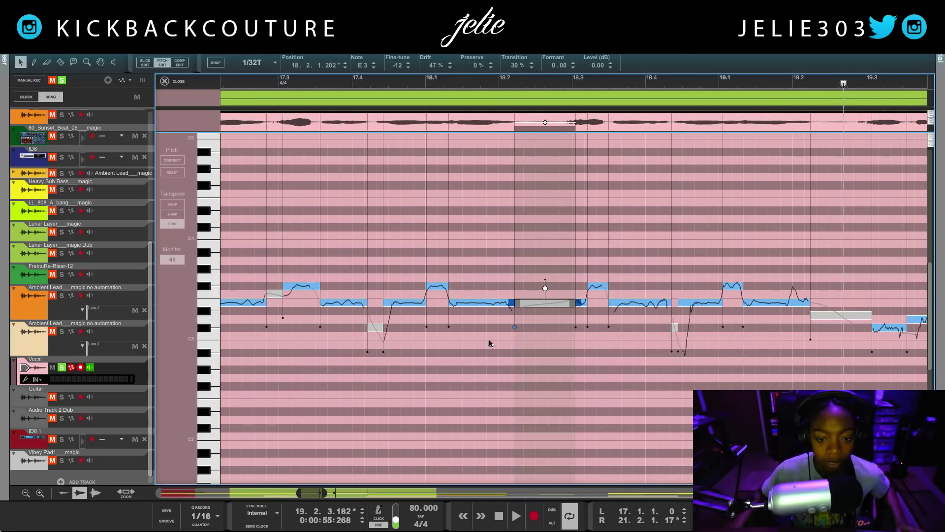
click(489, 302)
drag(481, 287, 480, 275)
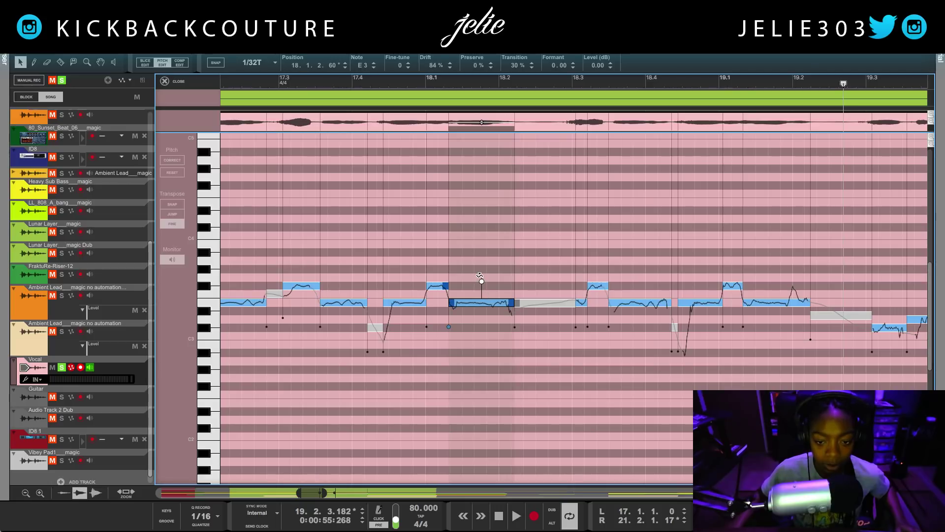
click(445, 83)
key(space)
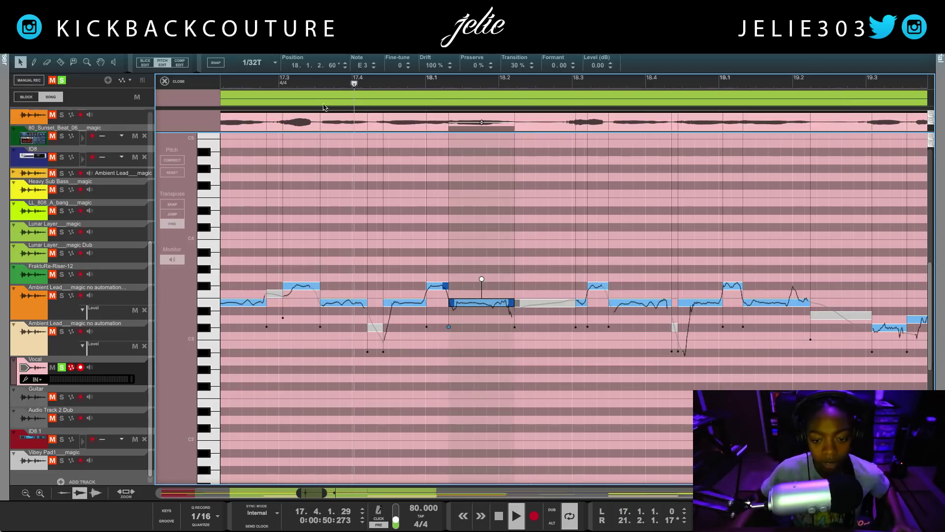
key(space)
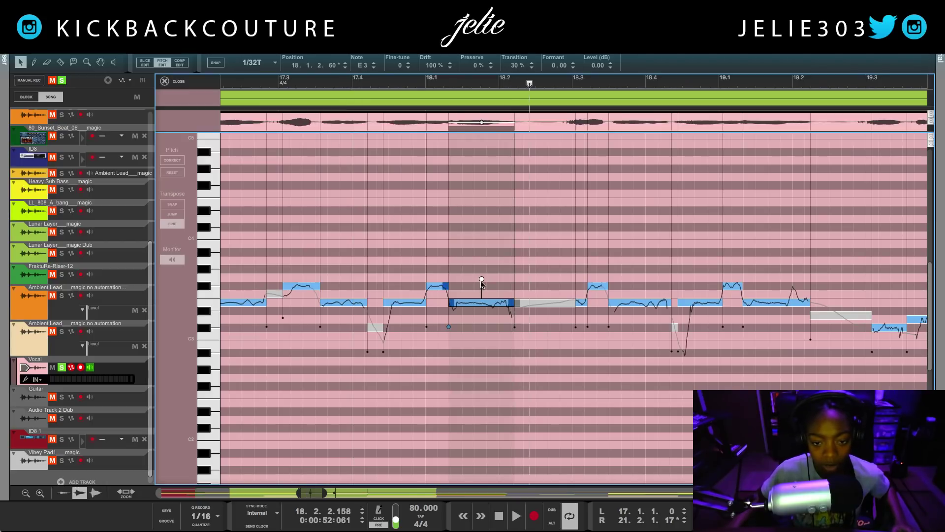
click(480, 284)
click(482, 278)
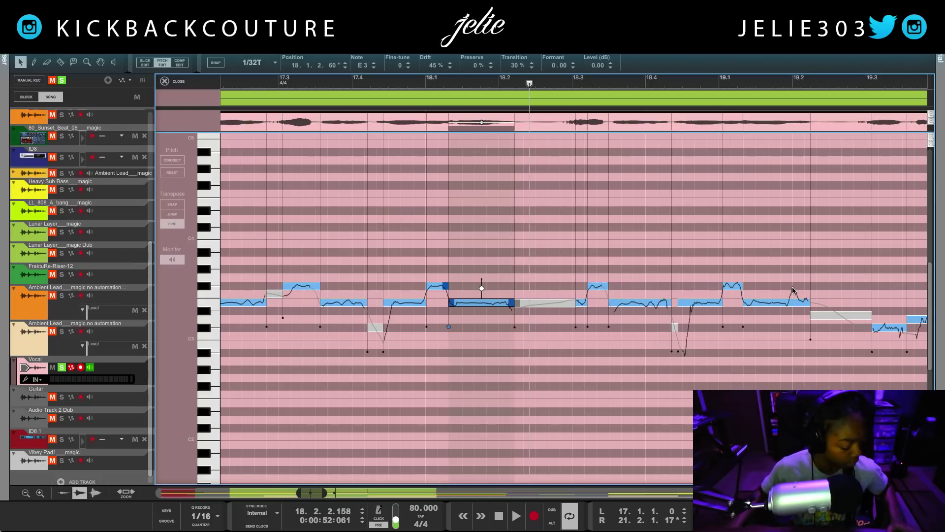
Step: Split the long vocal note at 19.1.4 so the pitch spike before 19.2 becomes a separate note
key(4)
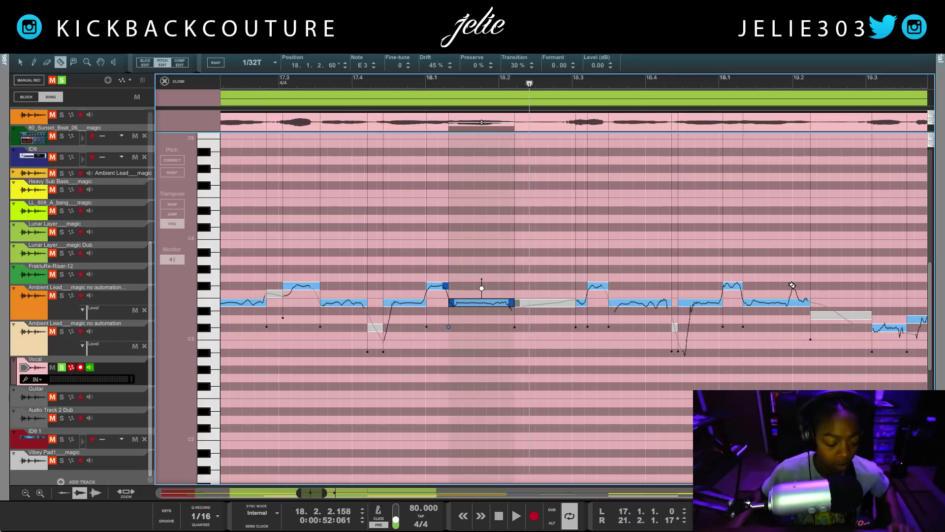
click(788, 303)
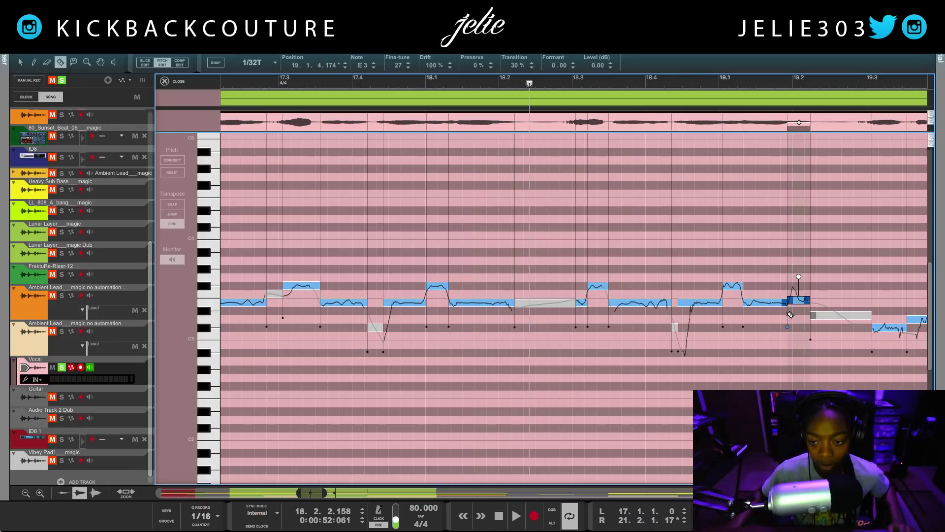
key(1)
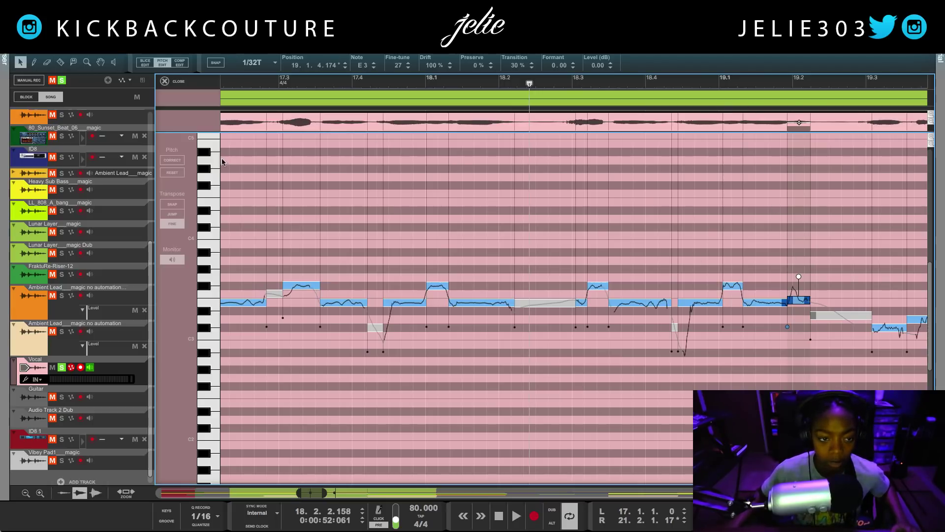
Step: Transpose the split-off note at 19.1.4 to F#3 and reduce its drift to 39%
click(172, 160)
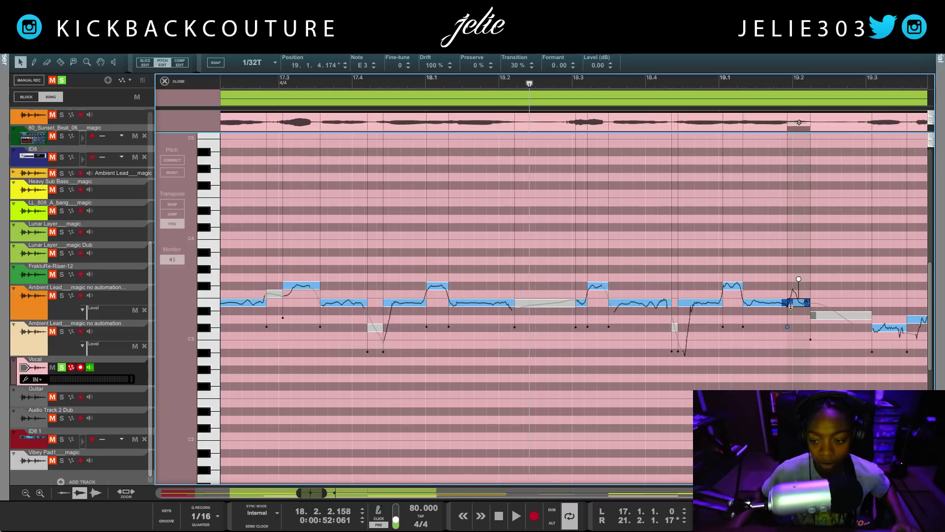
drag(798, 303, 797, 254)
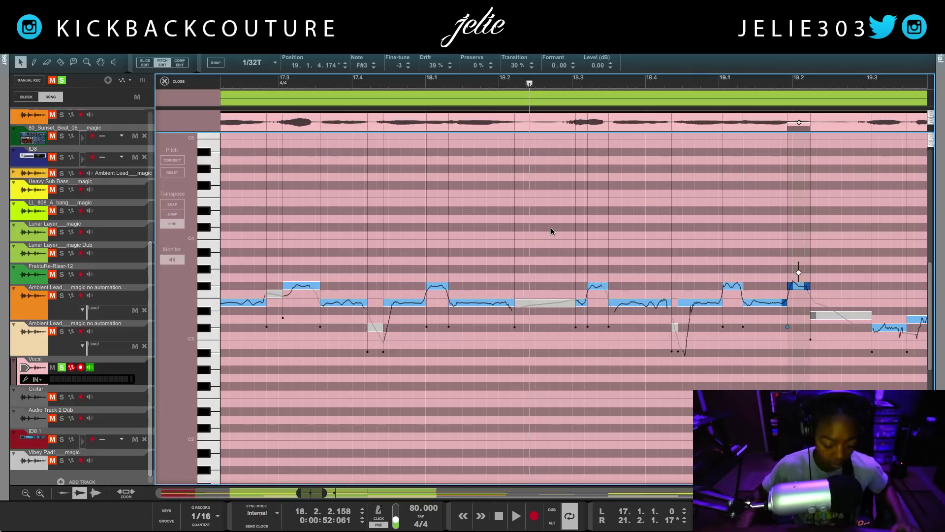
Step: Play the phrase, restore the drift of the split-off note at 19.1.4 to 100% and transpose it down to E3
key(space)
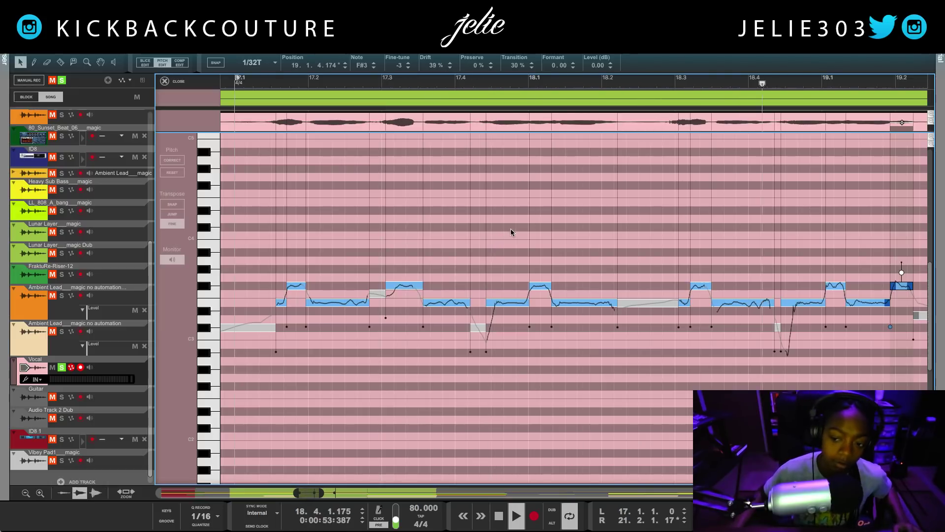
key(space)
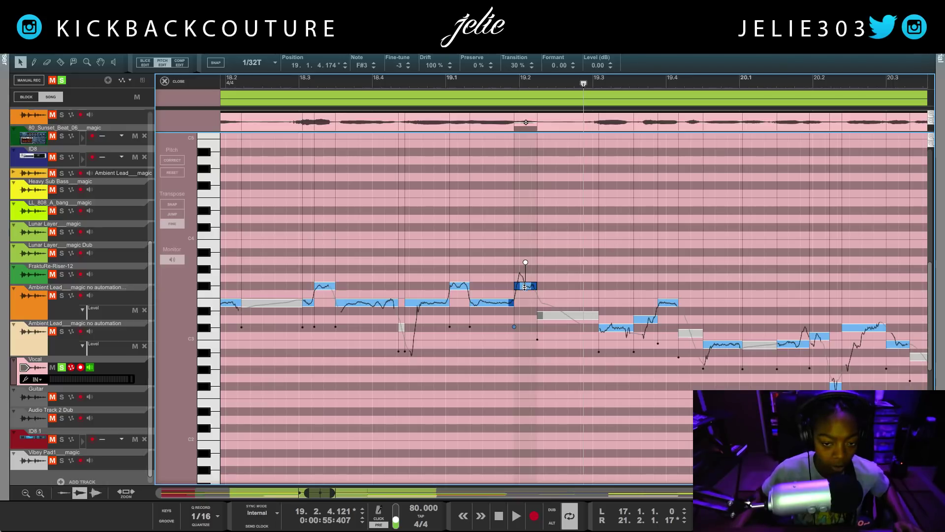
key(Down)
key(Down)
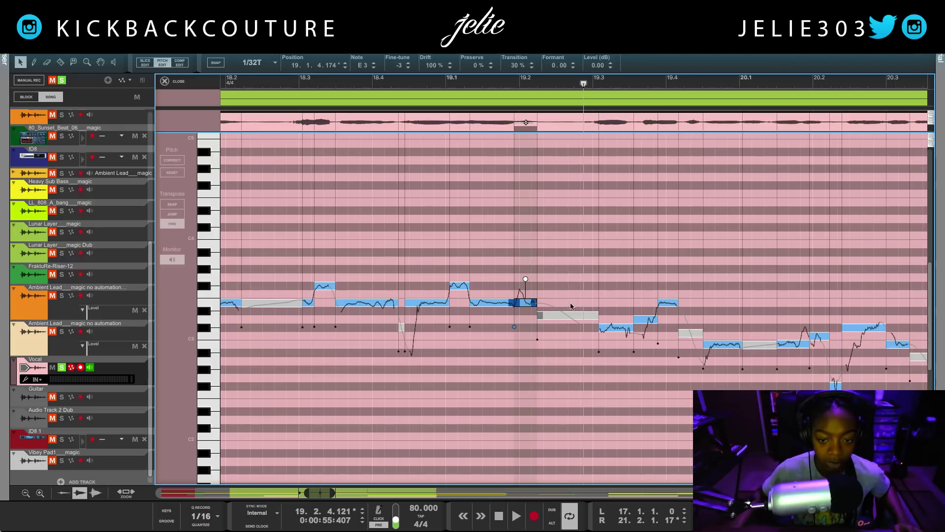
Step: Play back the phrase around the note at 19.1.4, first from 18.4 and again from the loop start at bar 17
key(Left)
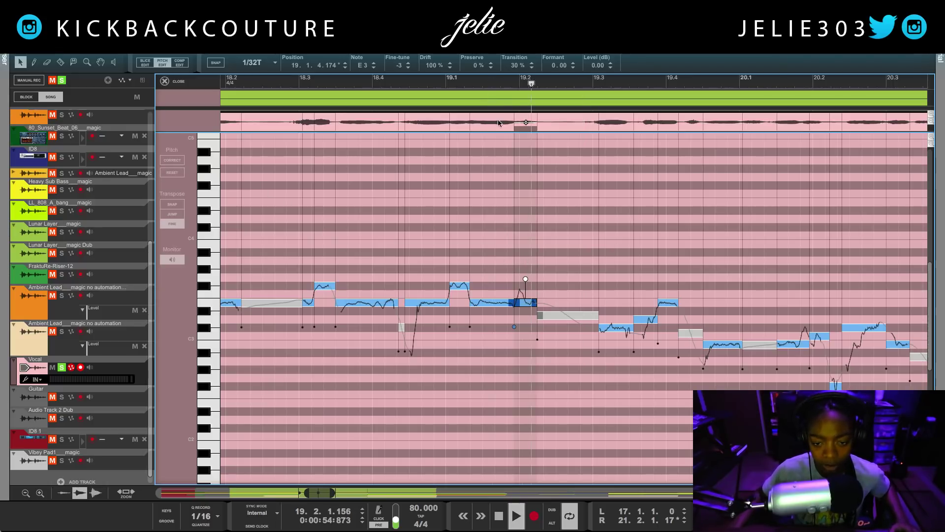
click(431, 84)
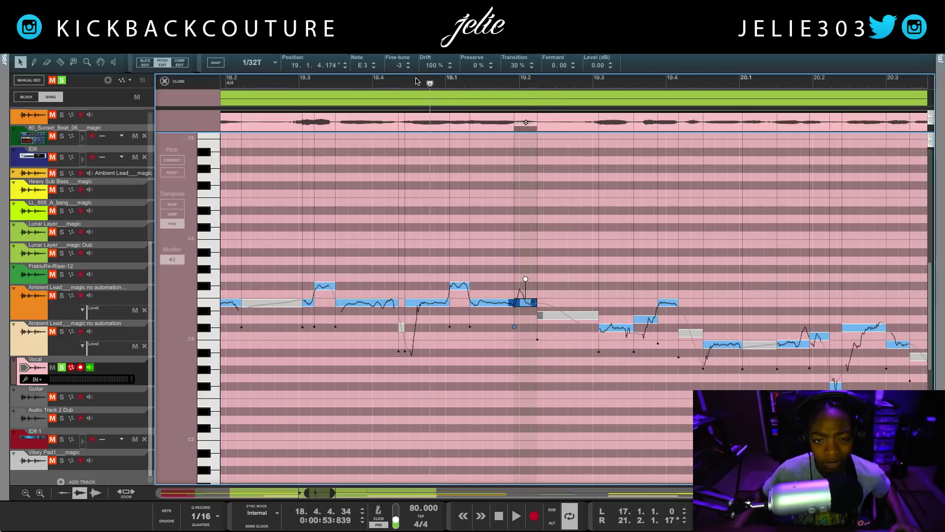
click(417, 83)
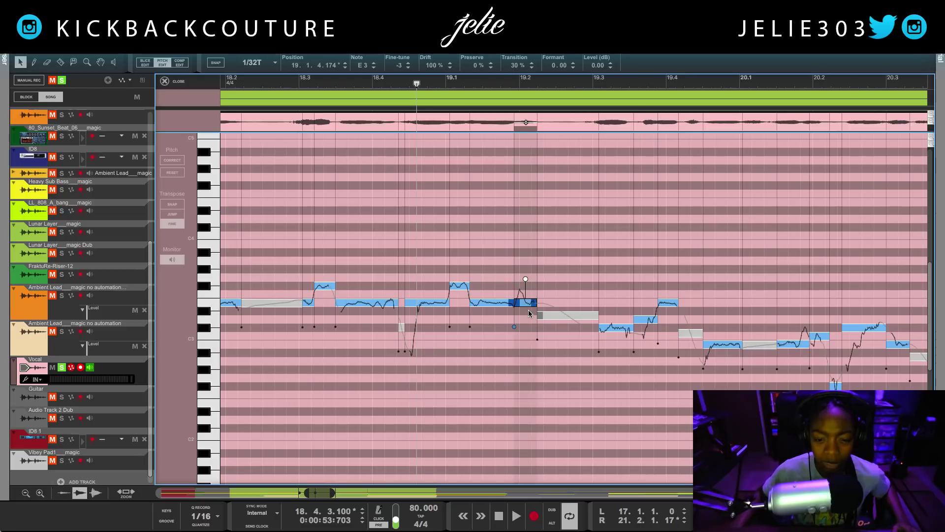
key(space)
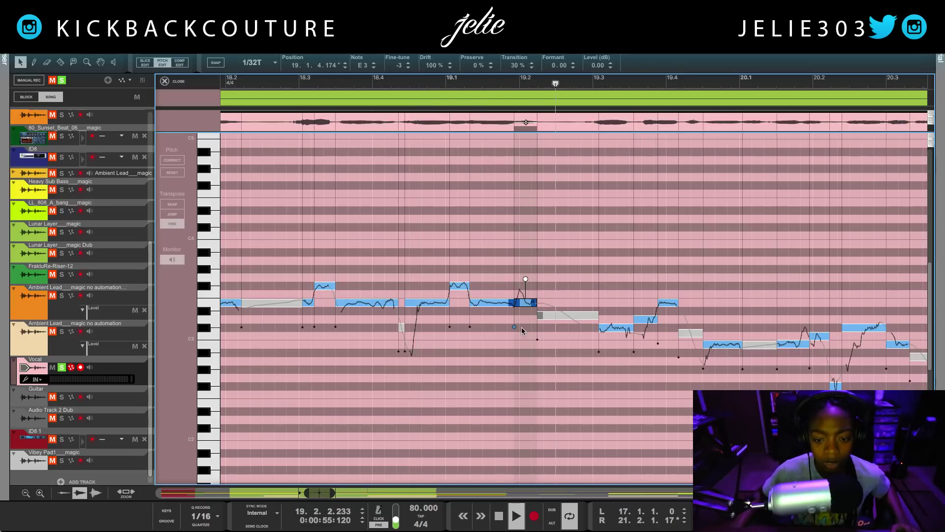
key(space)
click(506, 343)
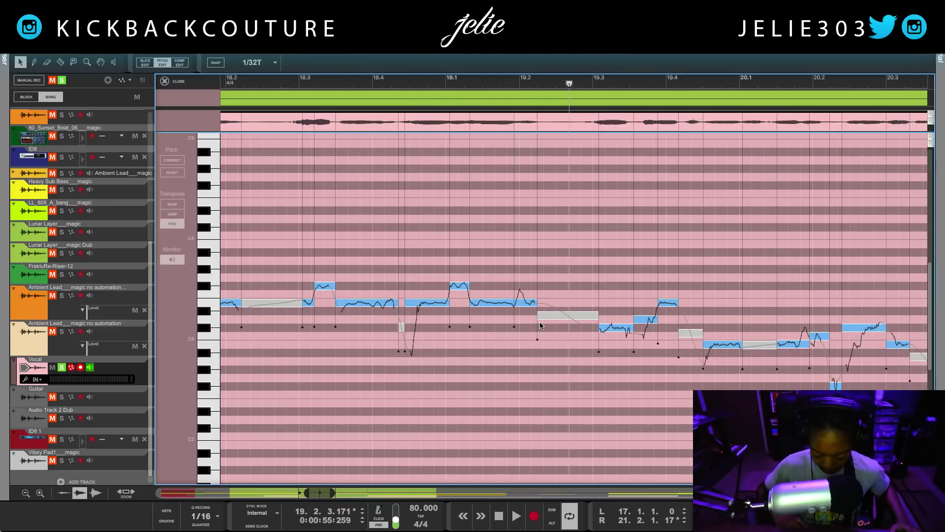
key(KP_1)
key(space)
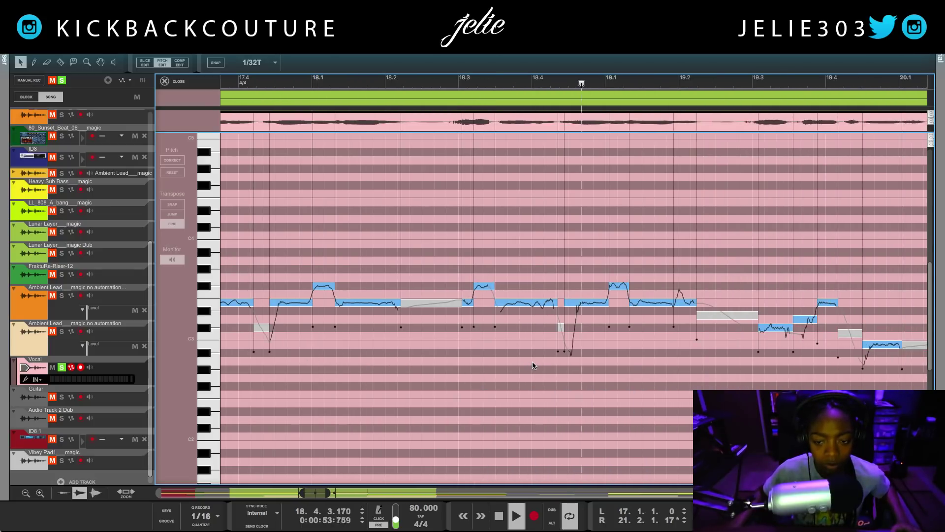
key(space)
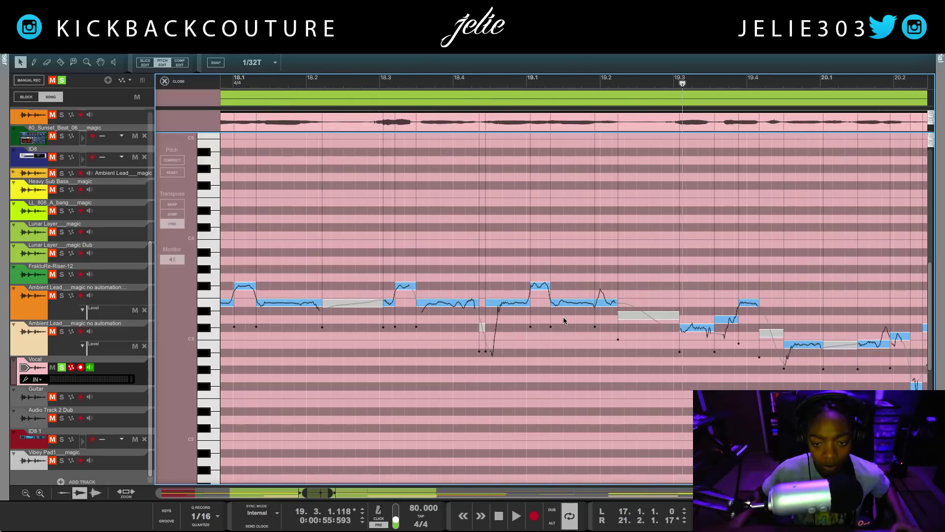
Step: Reduce the drift of all notes from 18.4.2 up to 19.4 to 58%
drag(506, 260, 754, 365)
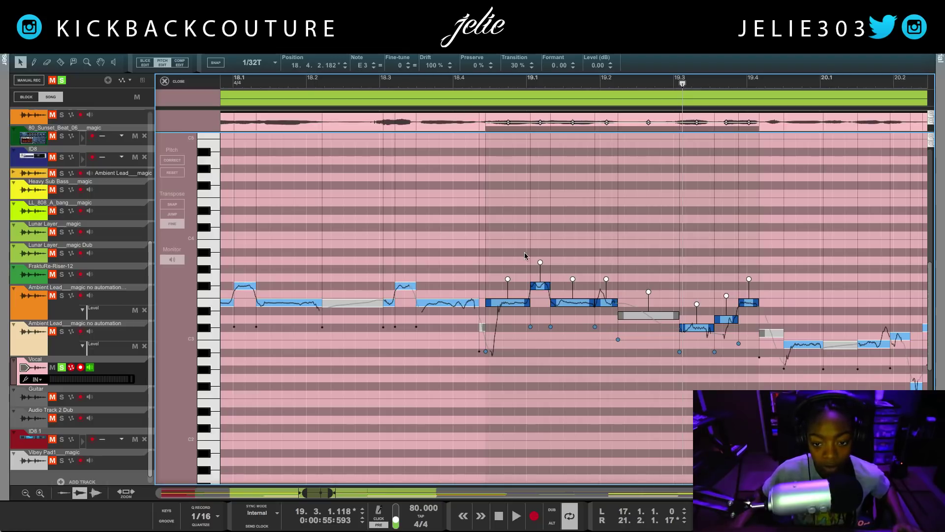
drag(540, 262, 541, 275)
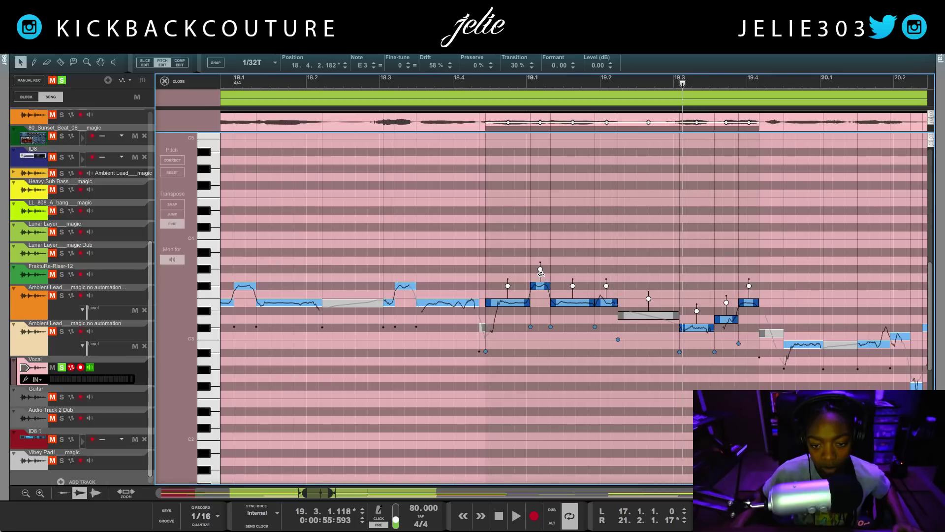
Step: Tune the drift of the E3 note at 19.1.4, auditioning it at 31% and 100% before settling on 36%
drag(624, 282, 602, 291)
click(604, 305)
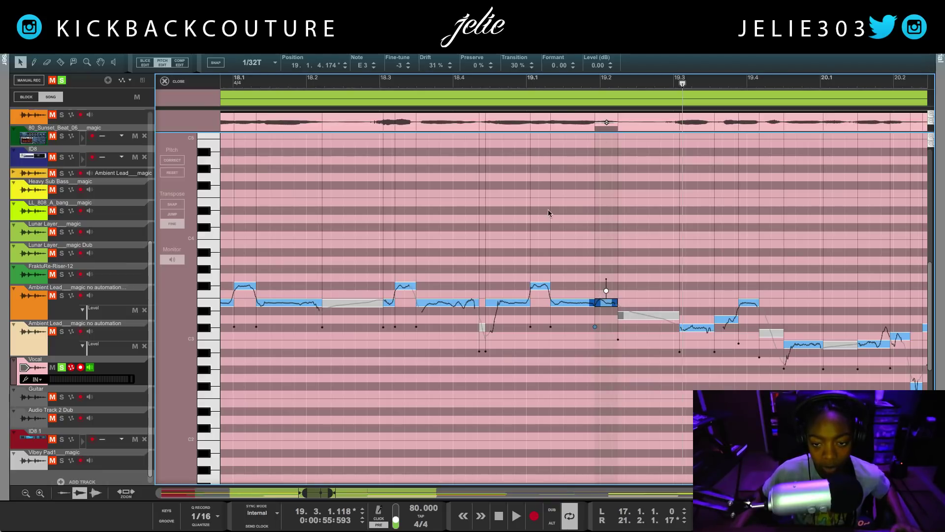
key(space)
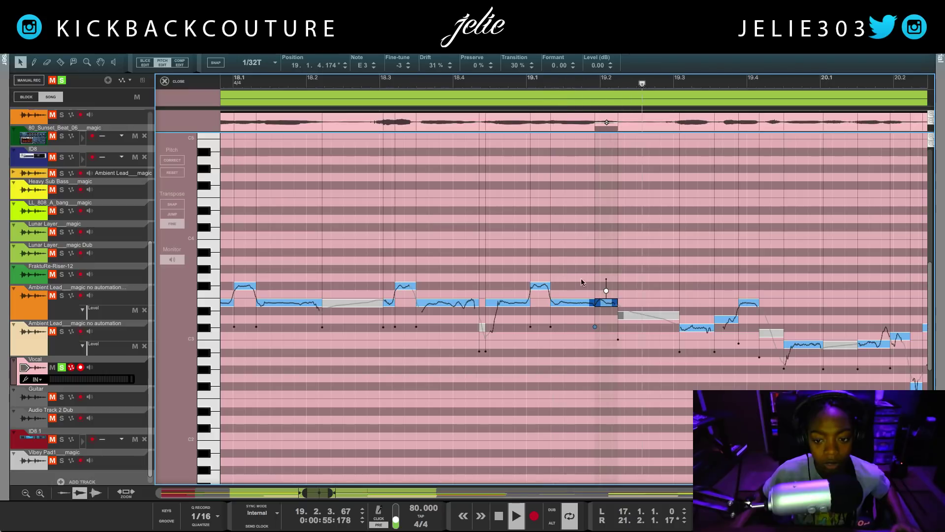
key(space)
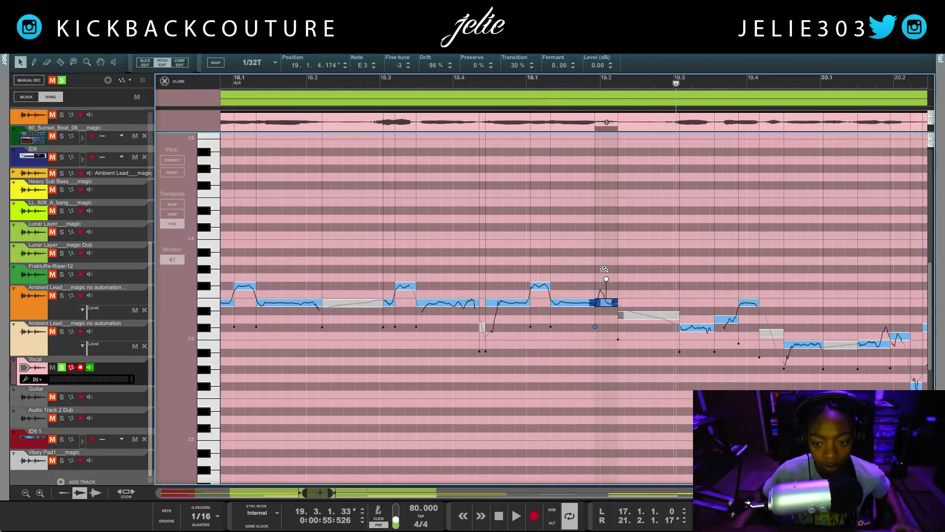
click(346, 79)
key(space)
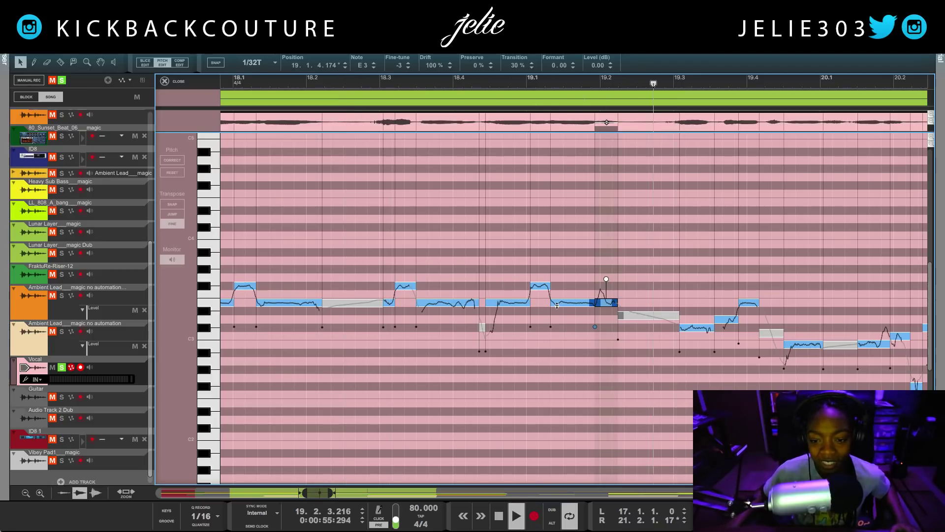
key(space)
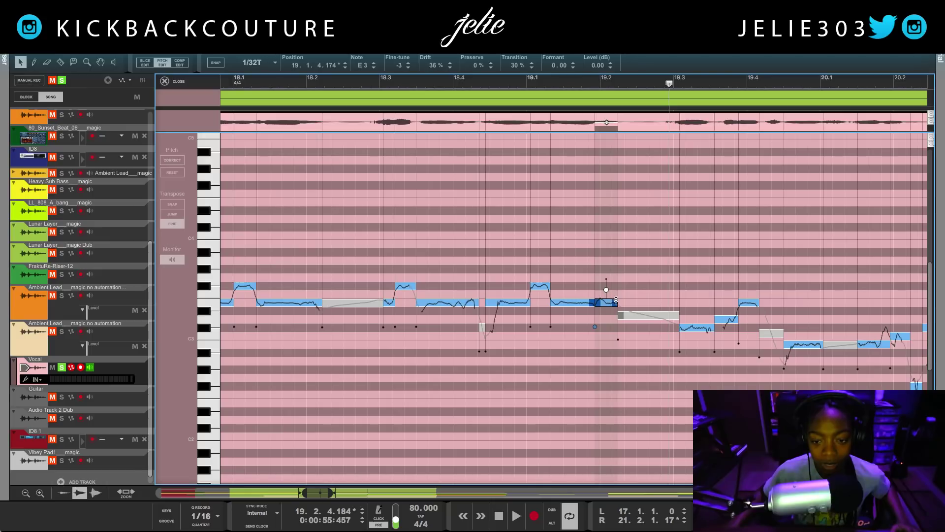
key(space)
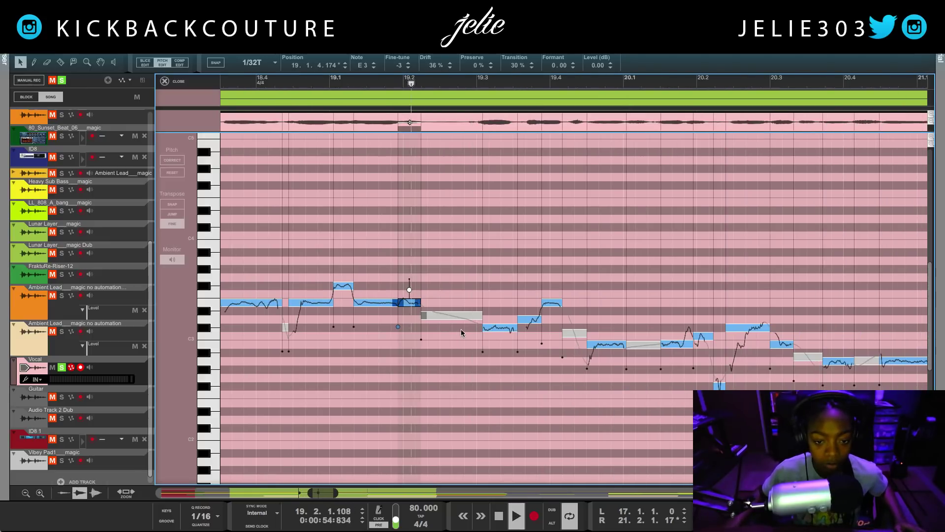
Step: Reduce the drift of the notes from 19.2.1 up to 21.1 to 47% and play the phrase from bar 17
click(370, 298)
drag(350, 269, 842, 425)
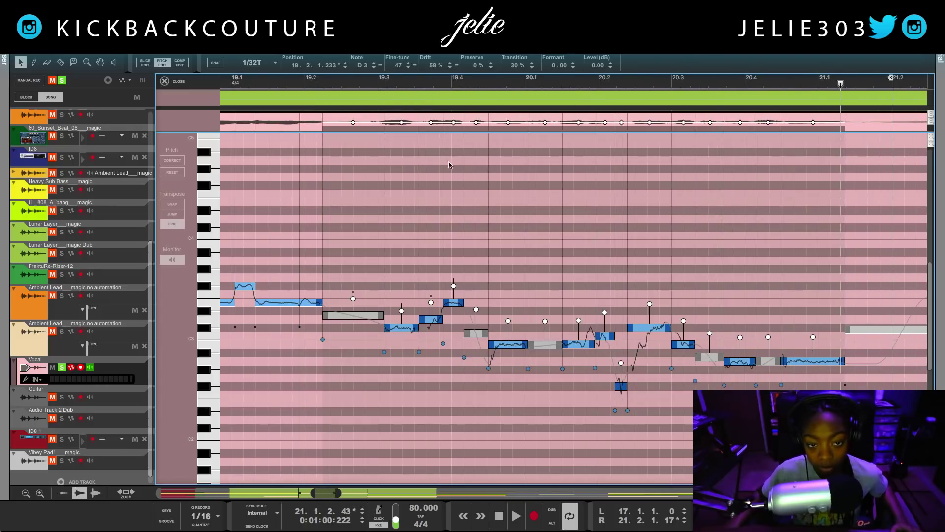
mouse_move(454, 287)
mouse_down()
mouse_move(455, 306)
mouse_move(454, 289)
mouse_up()
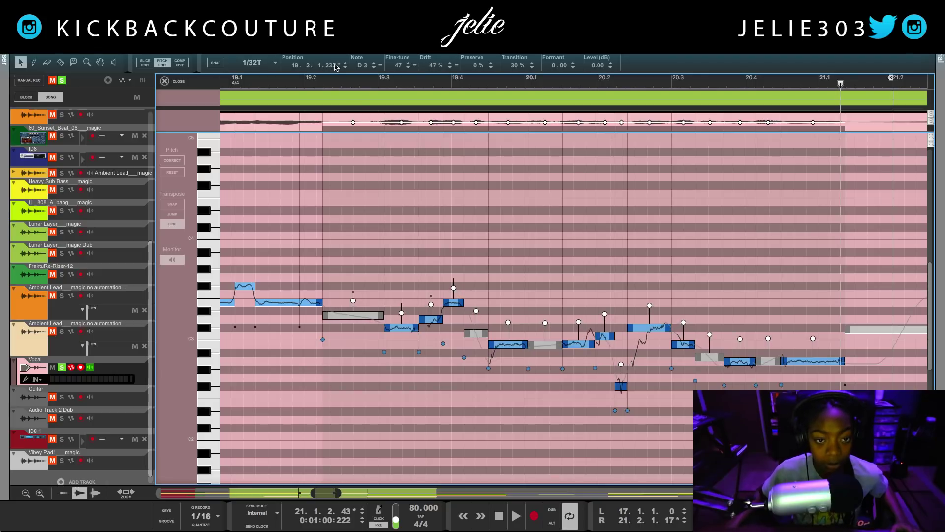
key(space)
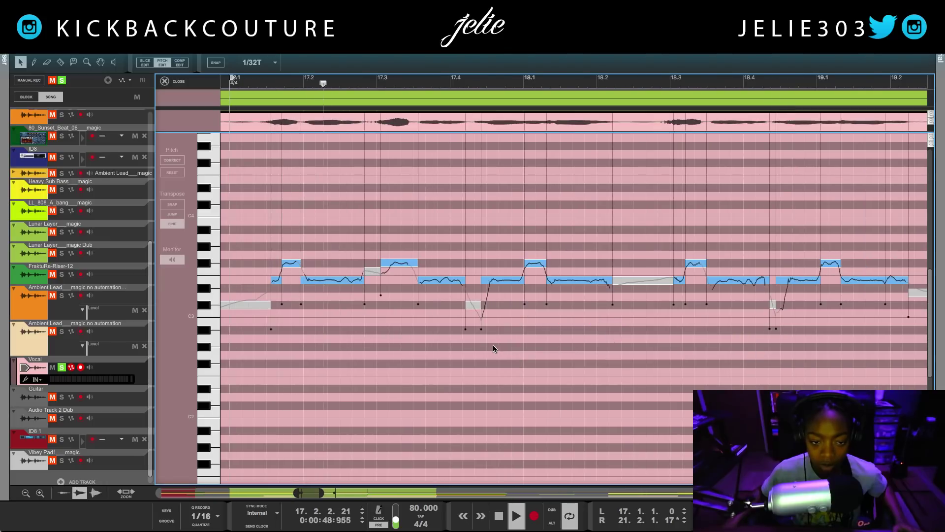
key(space)
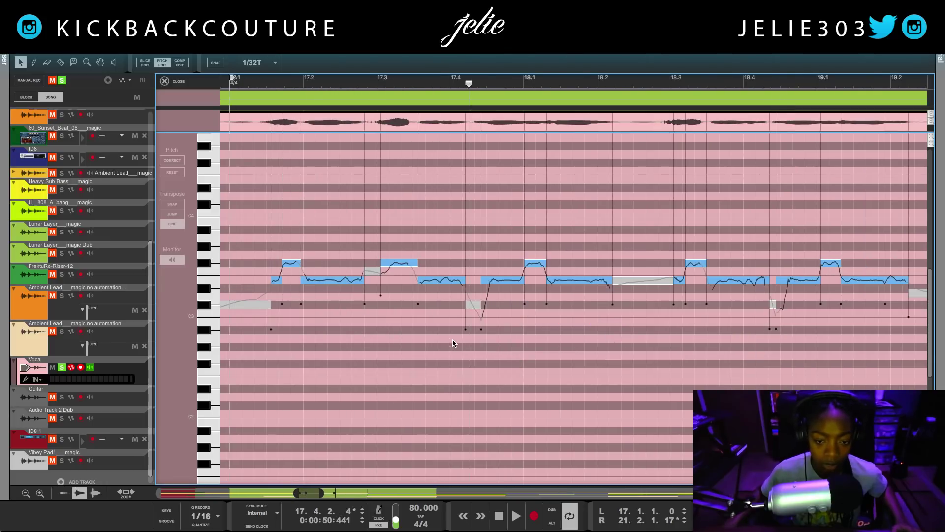
Step: Try a 100% transition on the notes from 17.1.3 through 18.3, play it back and undo the change
click(505, 284)
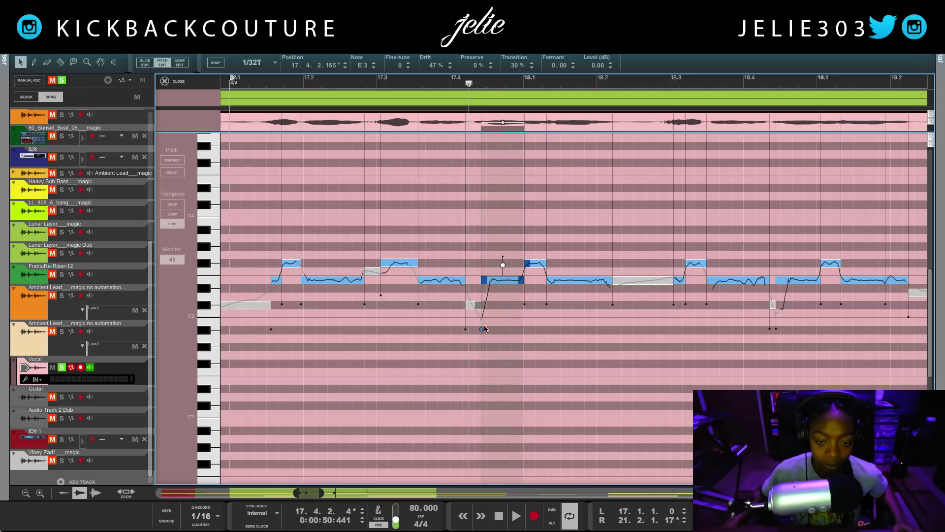
scroll(499, 335, right, 3)
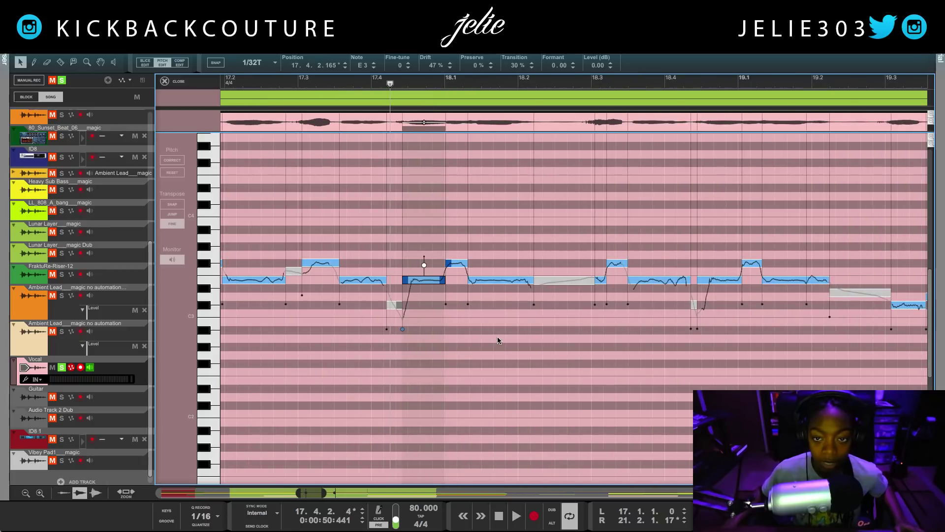
scroll(494, 345, left, 4)
scroll(488, 331, left, 3)
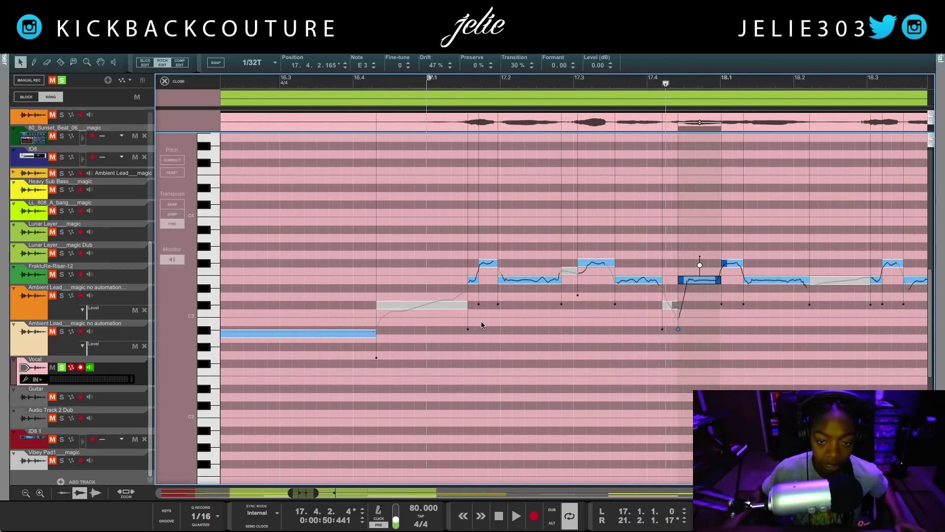
mouse_move(474, 222)
mouse_down()
mouse_move(535, 291)
mouse_move(904, 360)
mouse_up()
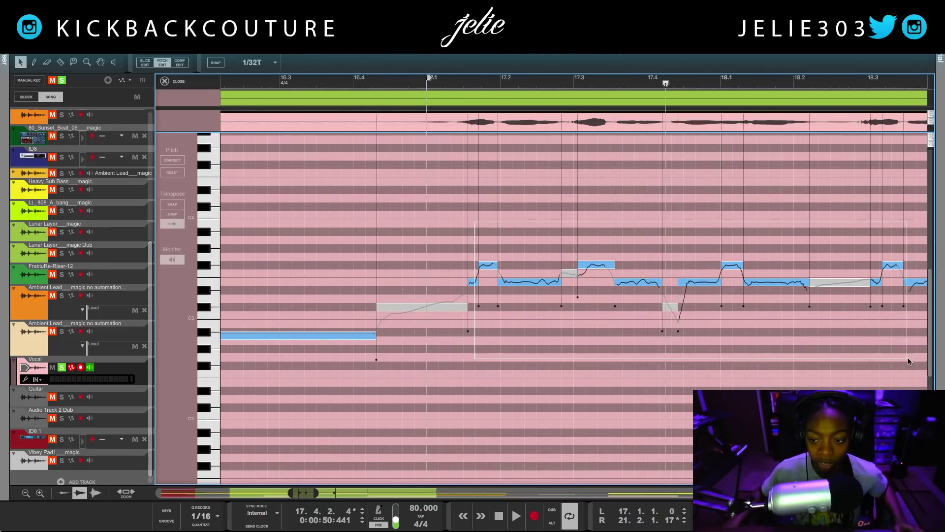
drag(663, 332, 648, 271)
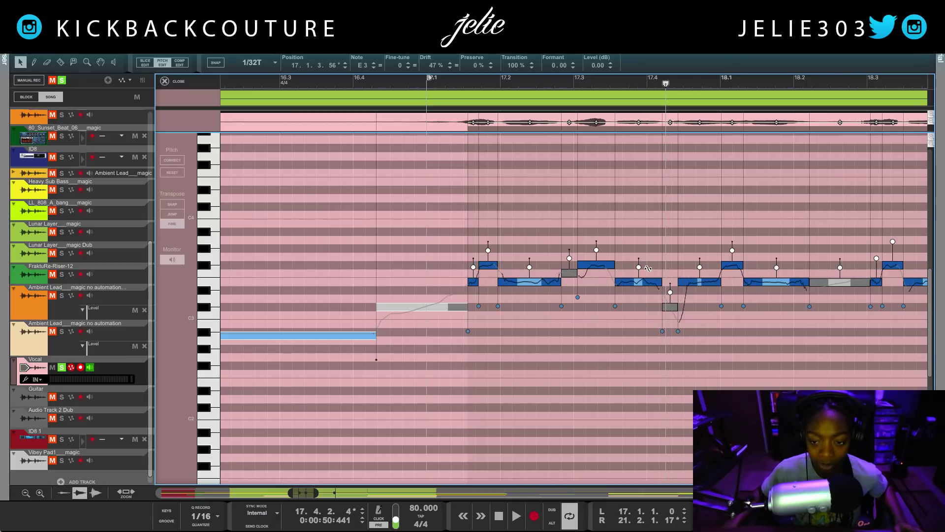
key(space)
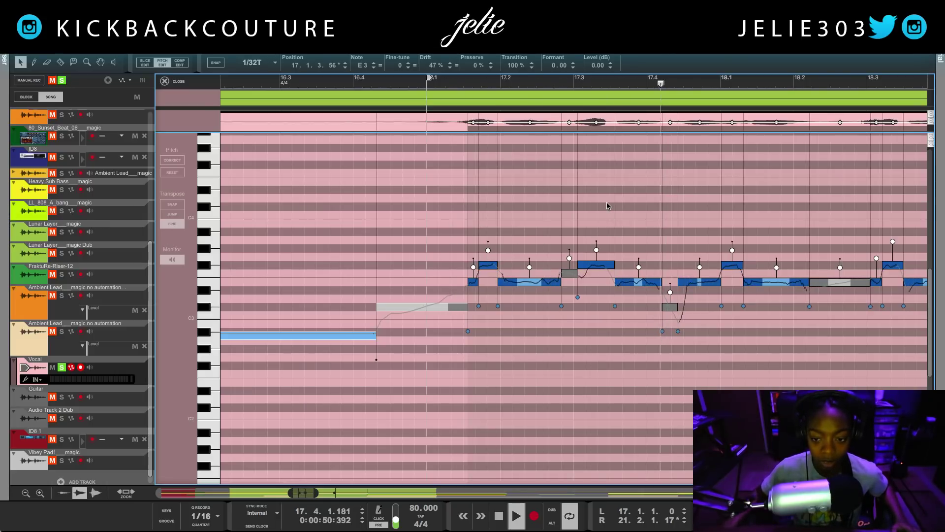
key(space)
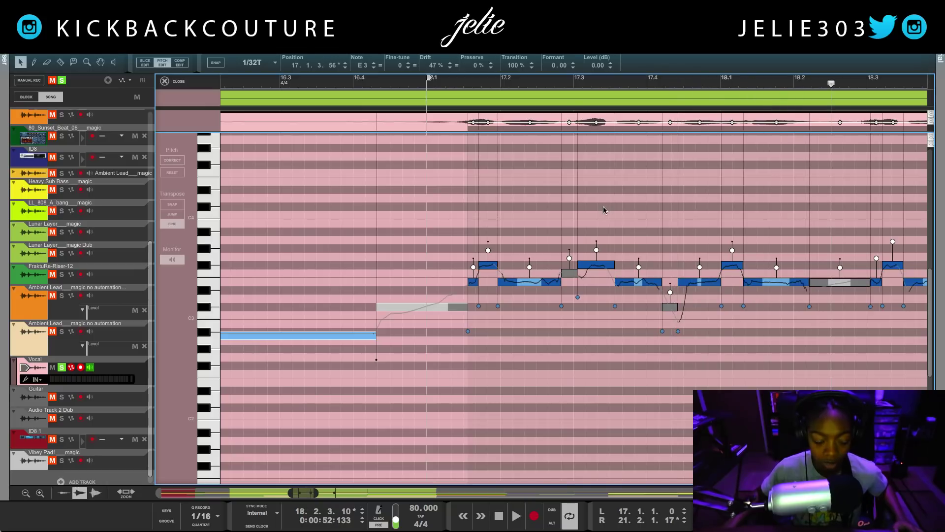
key(ctrl+z)
Step: Play the notes from 17.1.3 onward again at 30% transition for comparison, and deselect them
key(space)
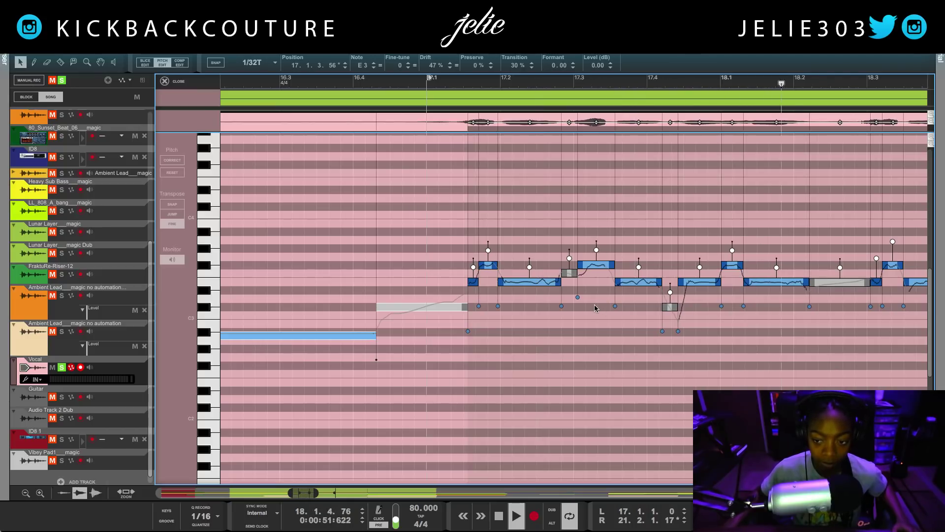
key(space)
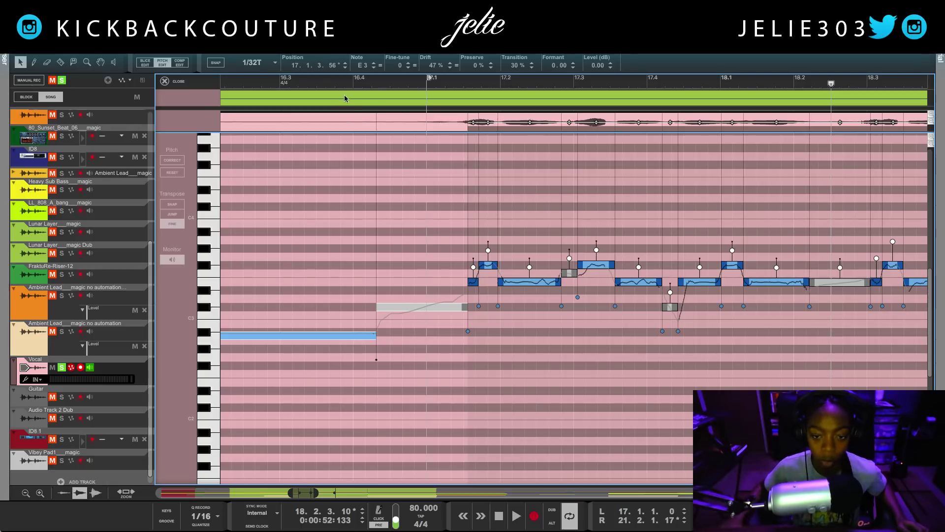
scroll(407, 321, right, 5)
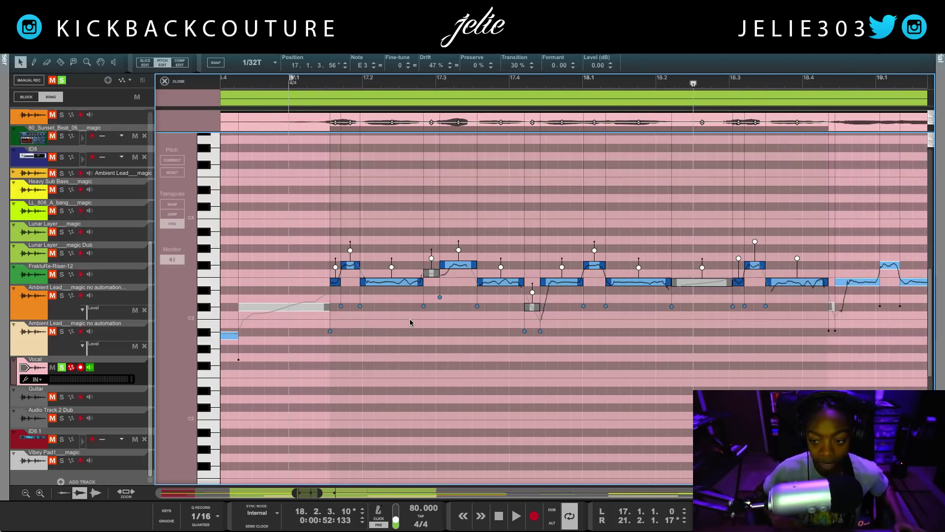
scroll(412, 322, right, 3)
click(429, 212)
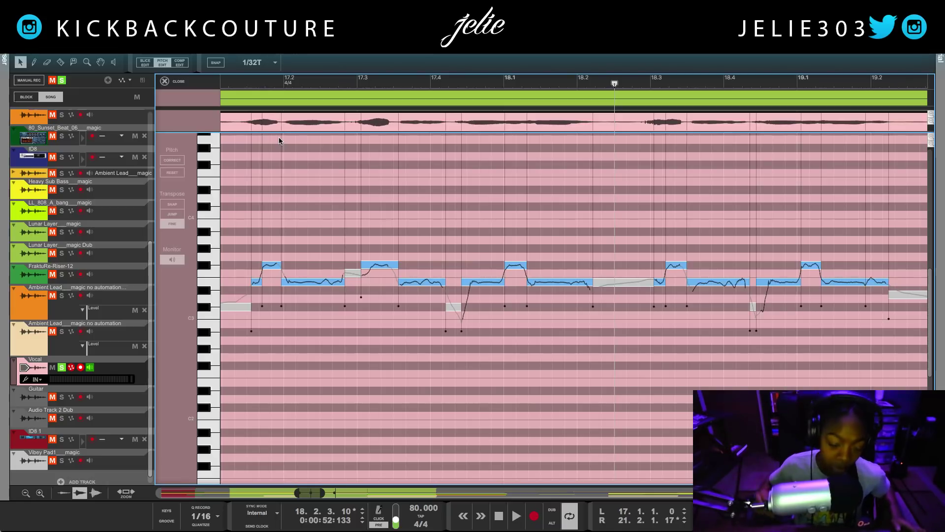
Step: Play the tuned phrase from bar 17 to 21, deselect its notes and place the playhead just before 19.3
key(KP_1)
key(space)
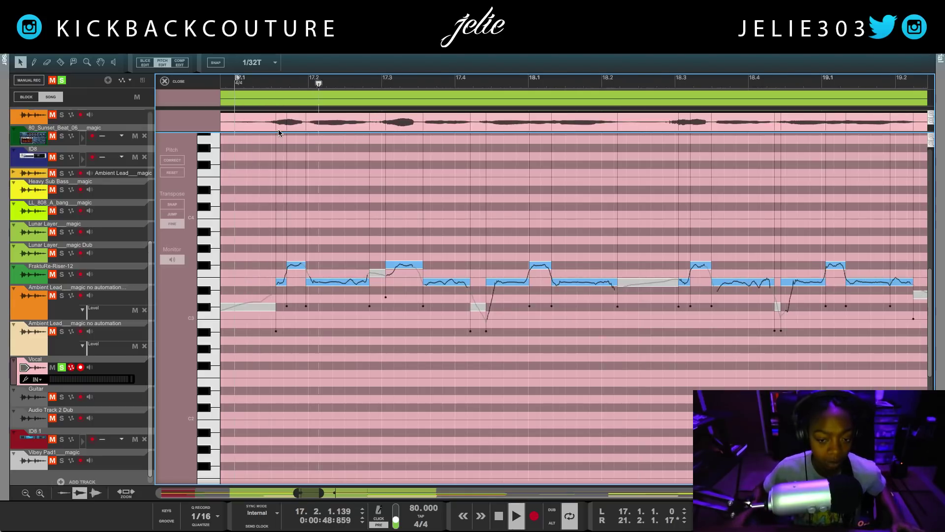
drag(255, 204, 862, 358)
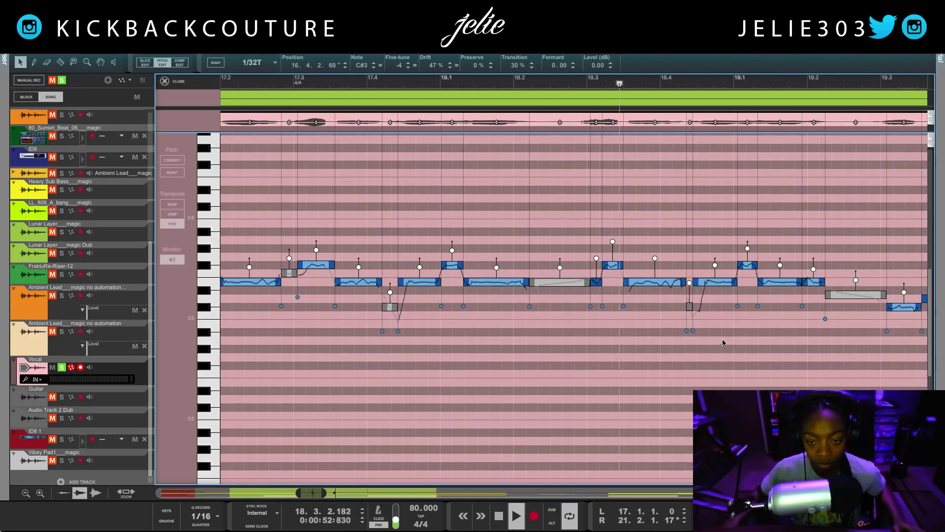
drag(607, 305, 847, 363)
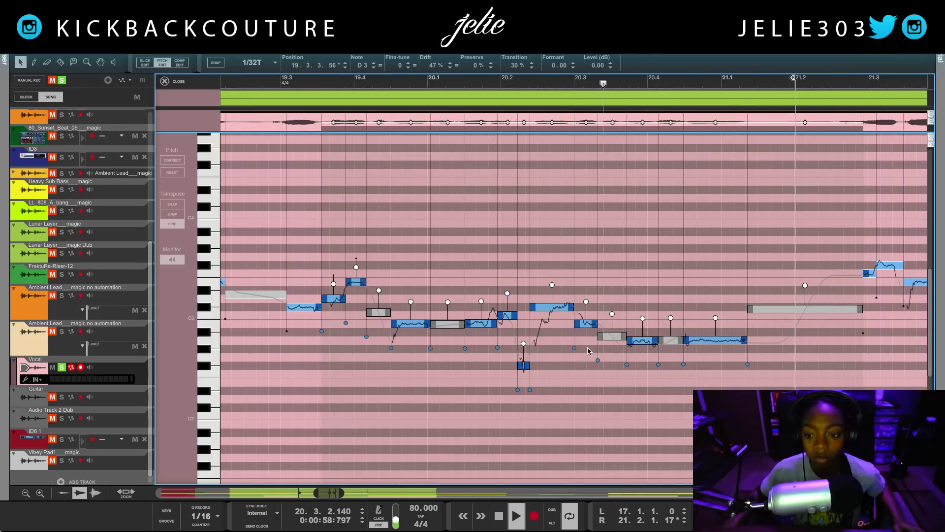
key(space)
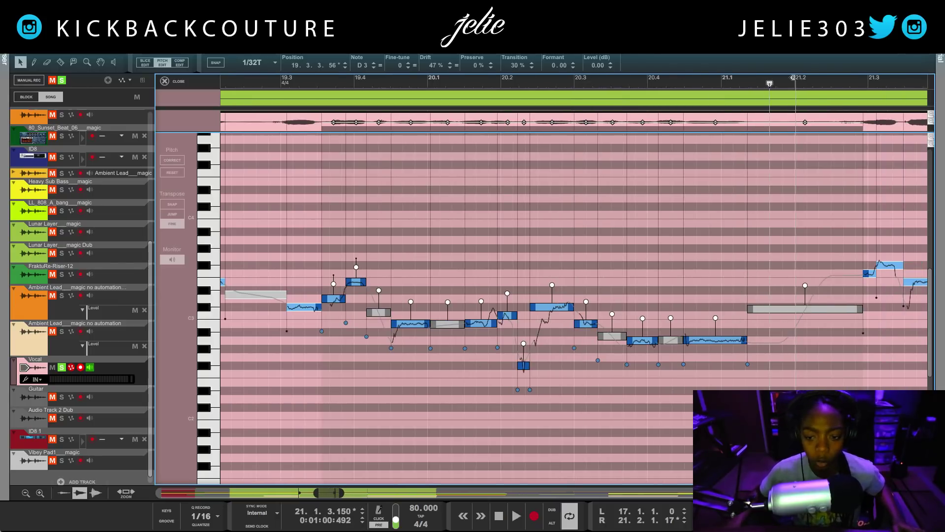
key(Escape)
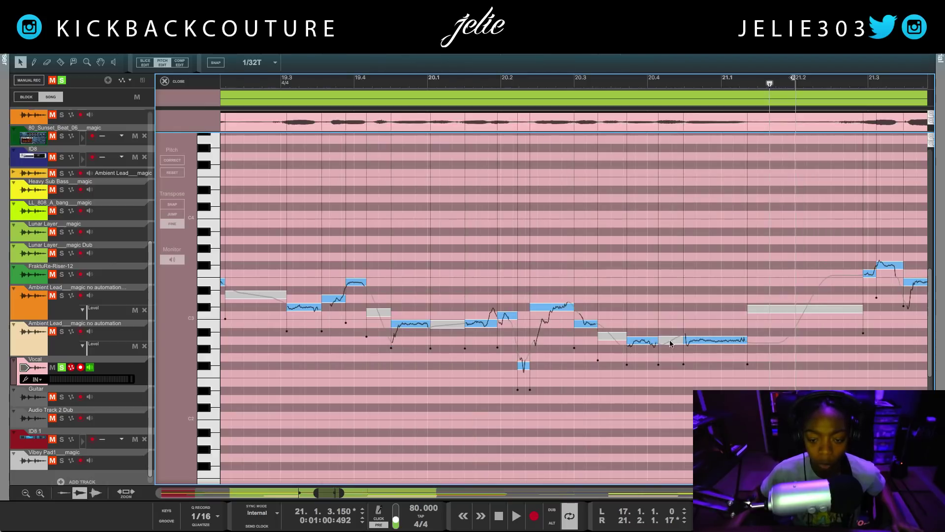
click(284, 84)
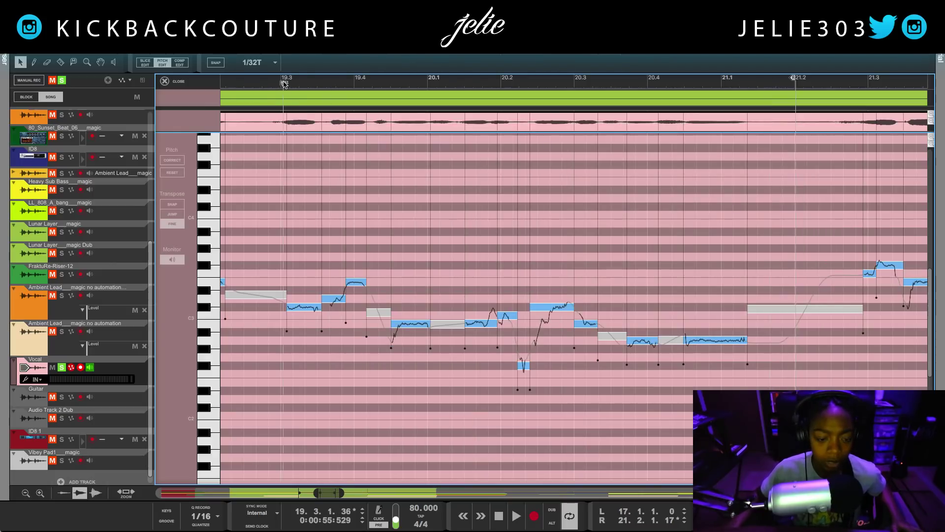
Step: Try a 100% transition on the notes from 16.4.2 to 18.2, undo it and replay them at 30% for comparison
drag(292, 218, 502, 431)
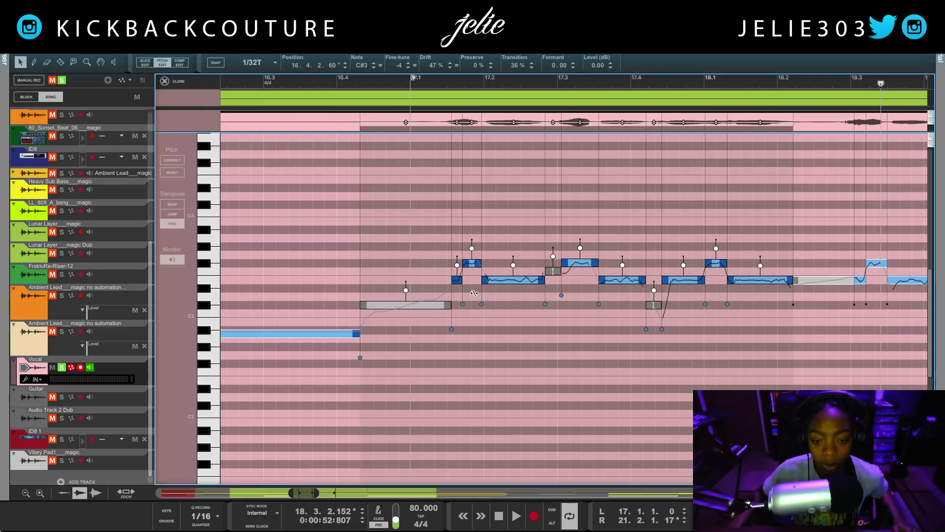
drag(476, 305, 454, 237)
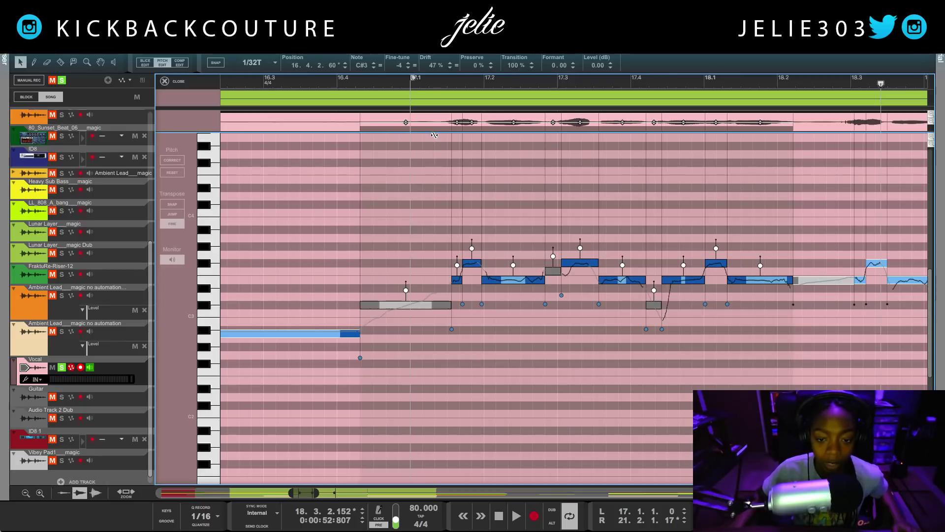
key(space)
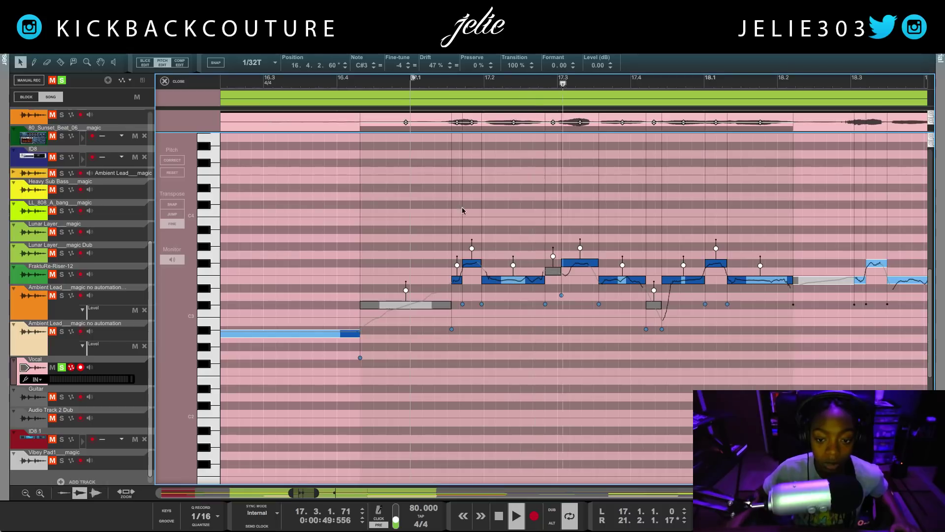
key(space)
key(ctrl+z)
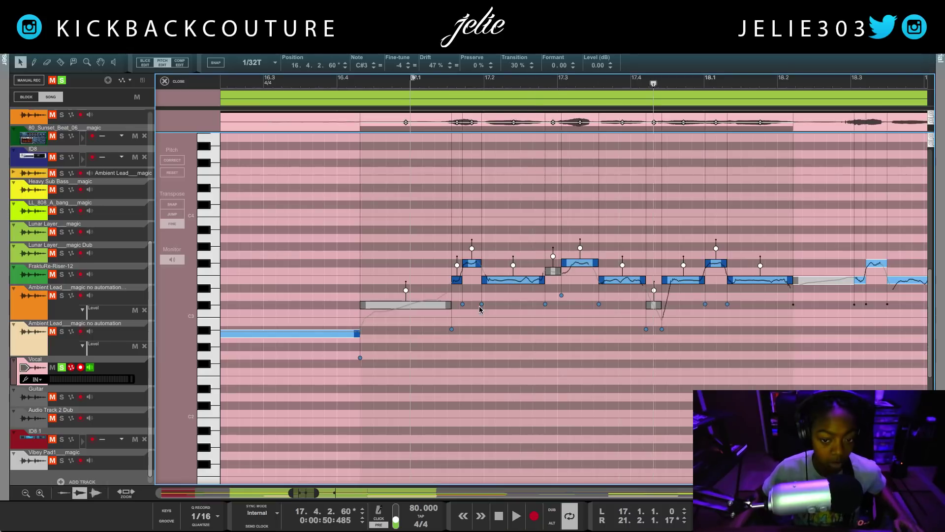
key(space)
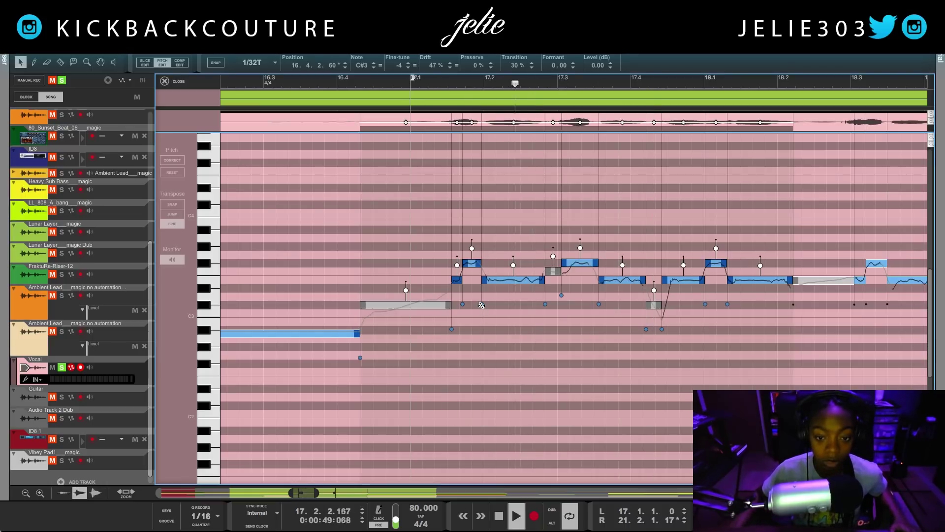
key(space)
Step: Try a 0% transition on the notes from 16.4.2 to 18.2, play it, undo the change and deselect them
key(ctrl+z)
key(space)
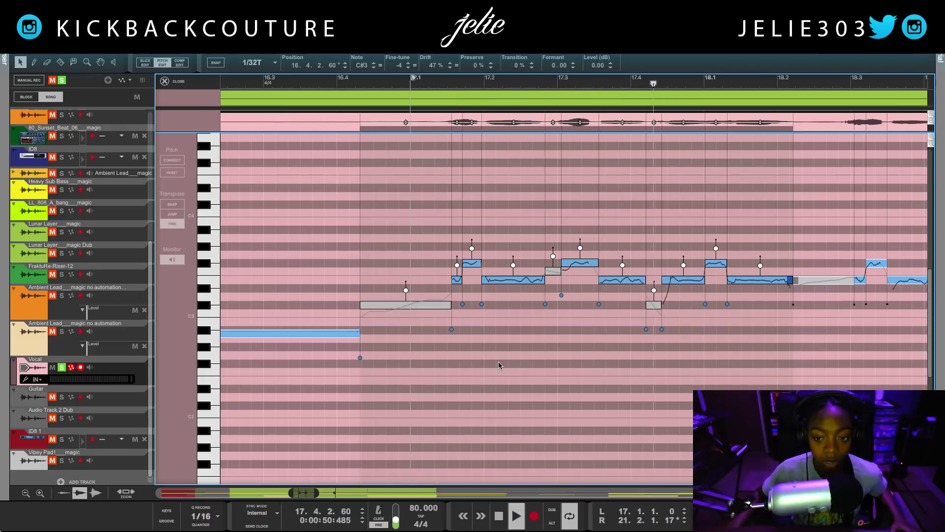
key(space)
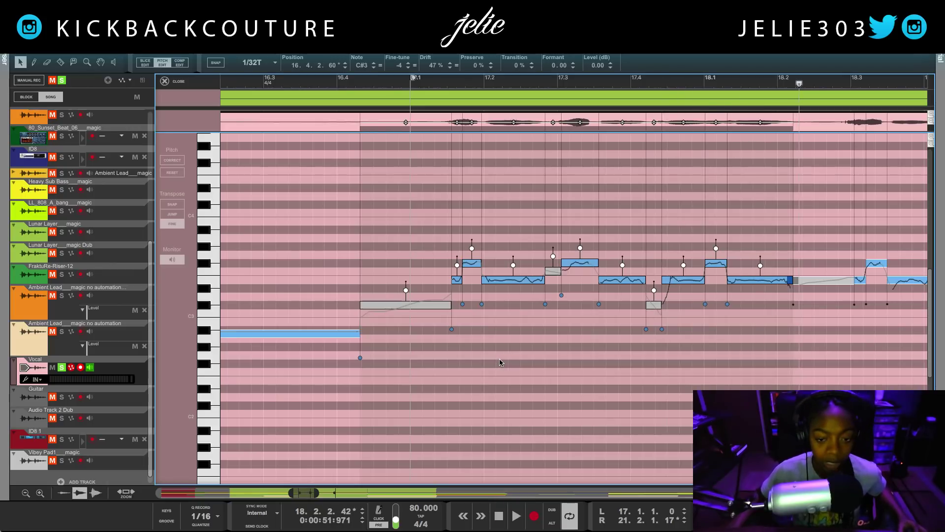
key(ctrl+a)
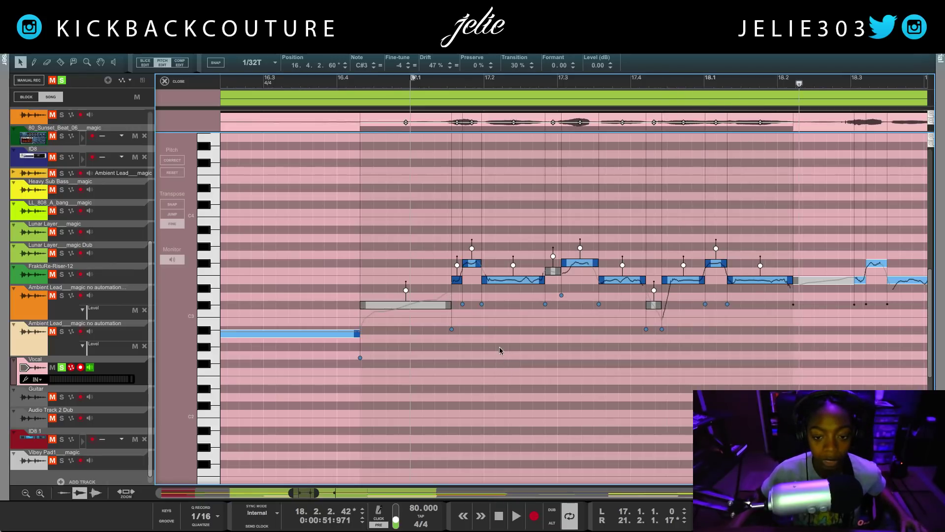
click(502, 315)
Step: Examine the note ranges along the phrase from 17.1 to 21.2, selecting one group after another
scroll(502, 317, right, 1)
scroll(502, 320, down, 1)
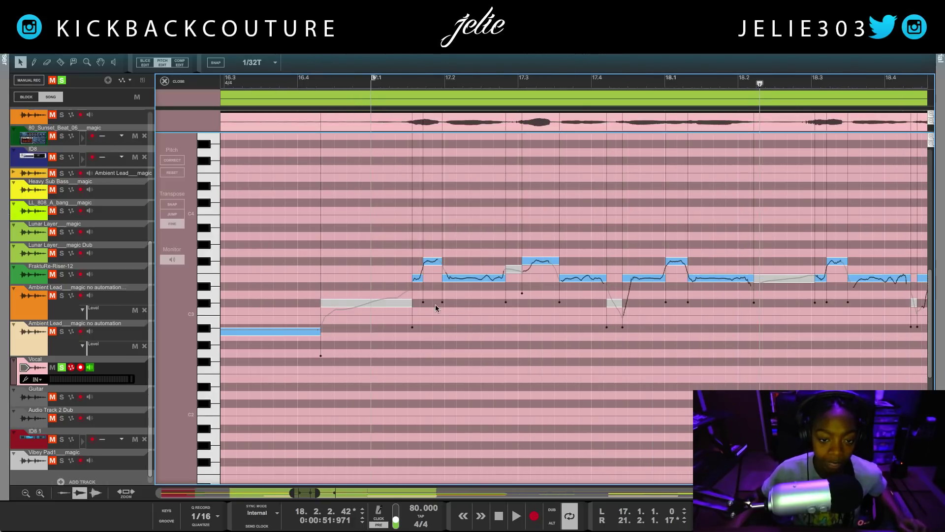
drag(364, 208, 559, 320)
click(416, 205)
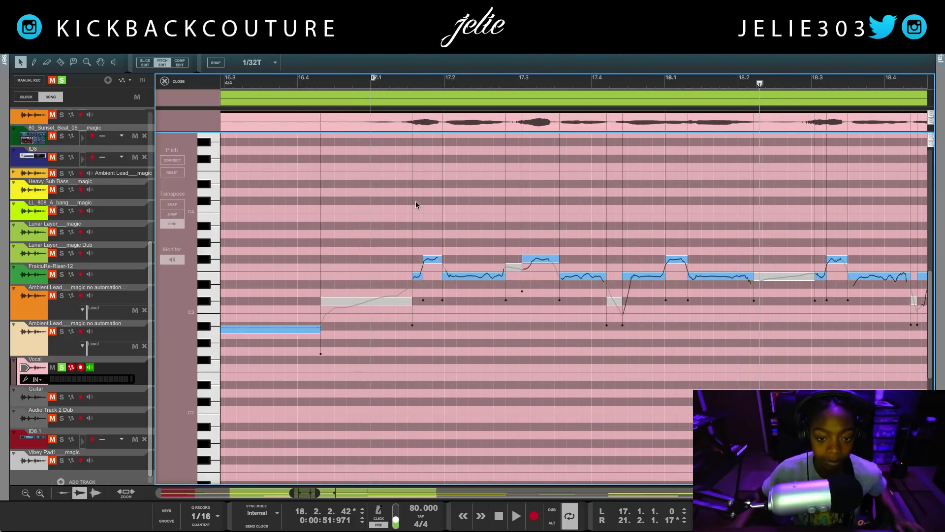
drag(404, 204, 644, 321)
click(460, 206)
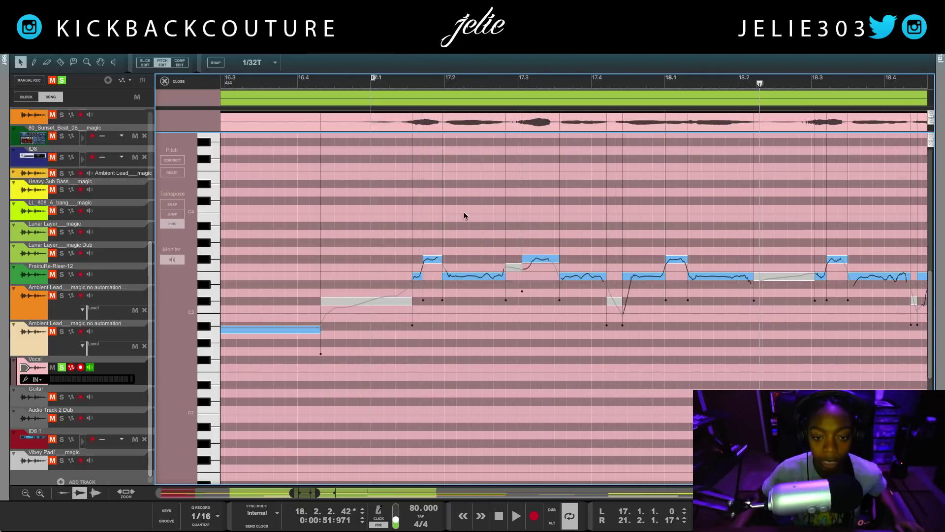
drag(391, 208, 652, 283)
scroll(652, 283, right, 6)
drag(388, 189, 804, 397)
scroll(573, 214, right, 4)
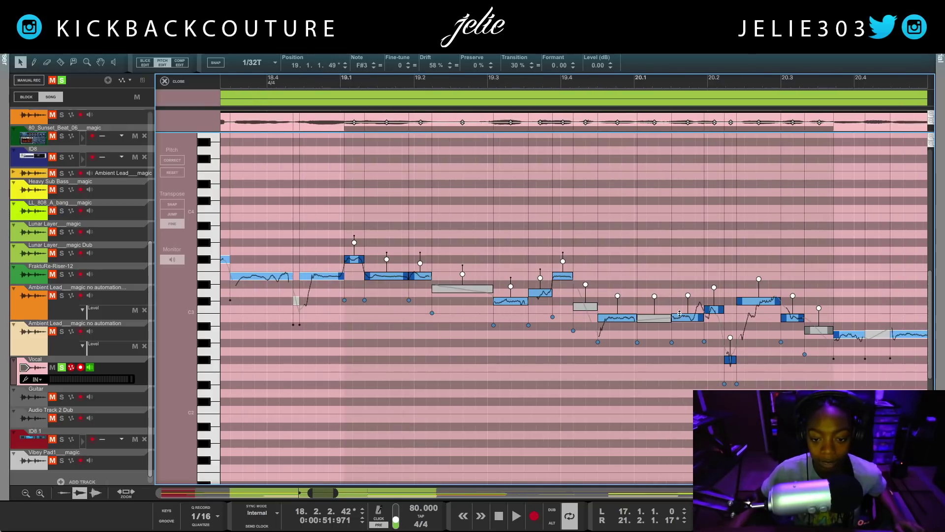
drag(574, 214, 805, 402)
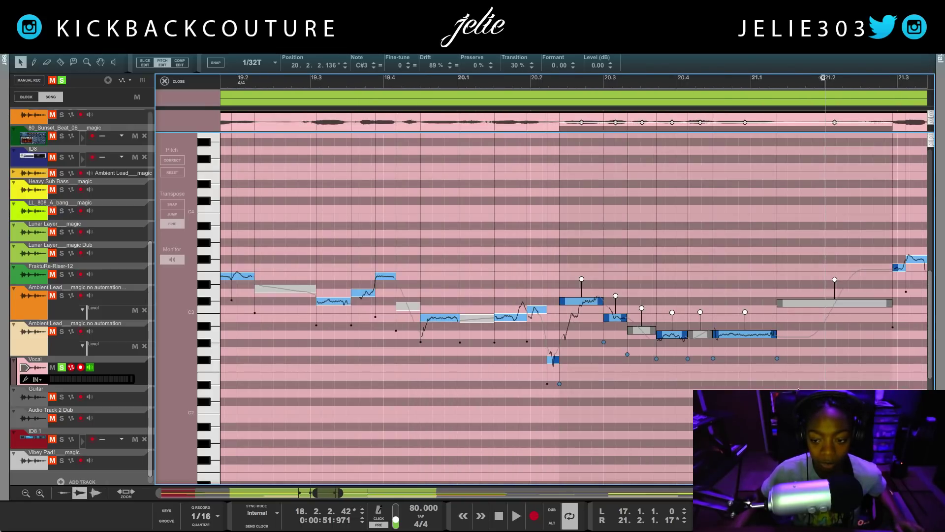
Step: Set the transition of the B2 note at 19.4.3 to 0% and play the passage from 19.2.3
click(428, 318)
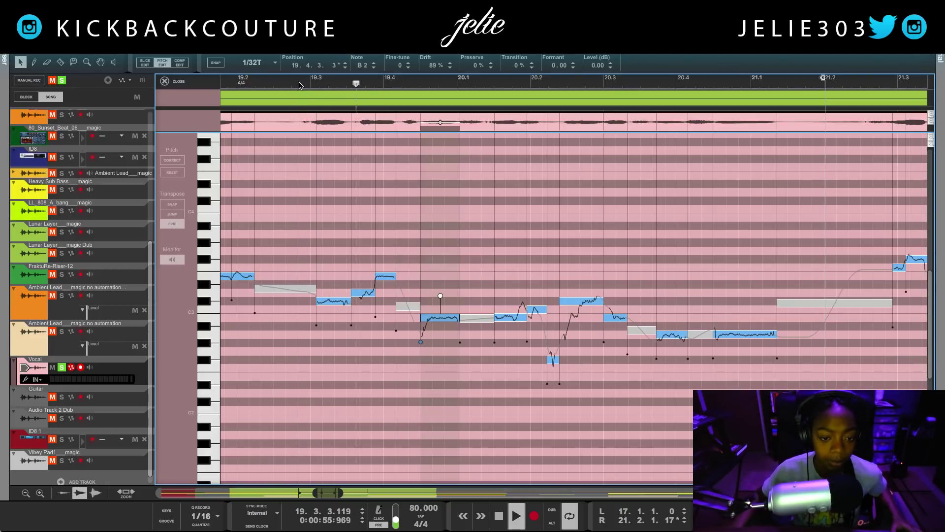
click(291, 83)
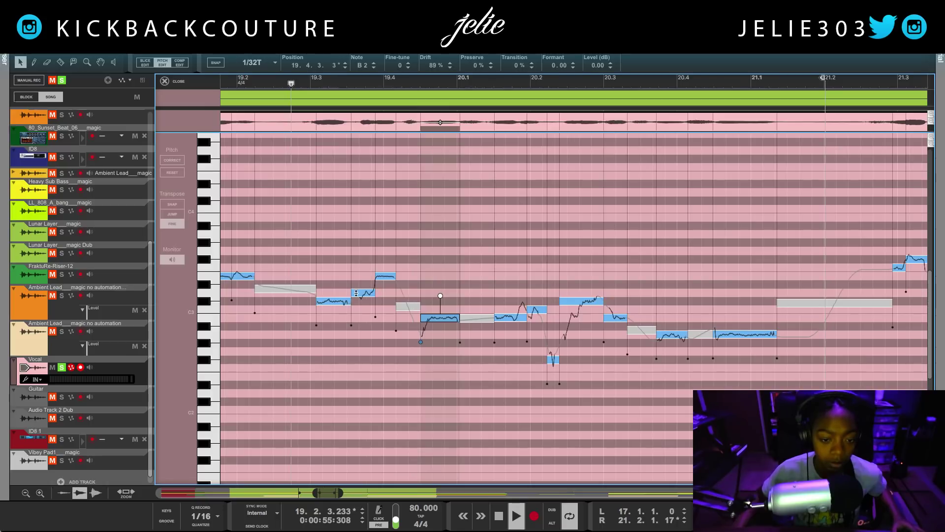
click(405, 83)
Step: Select the three notes between 19.3 and 19.4 and play the passage from 19.2.4
drag(398, 260, 316, 336)
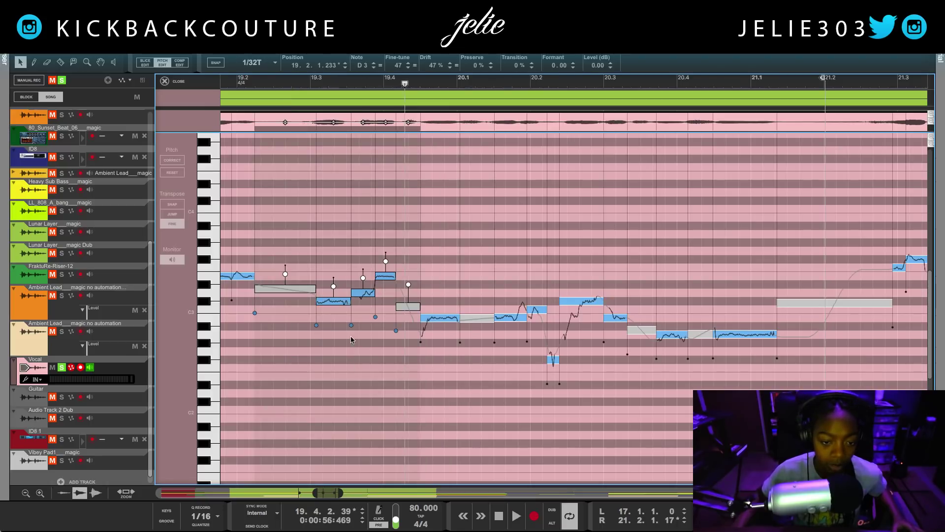
scroll(333, 340, left, 5)
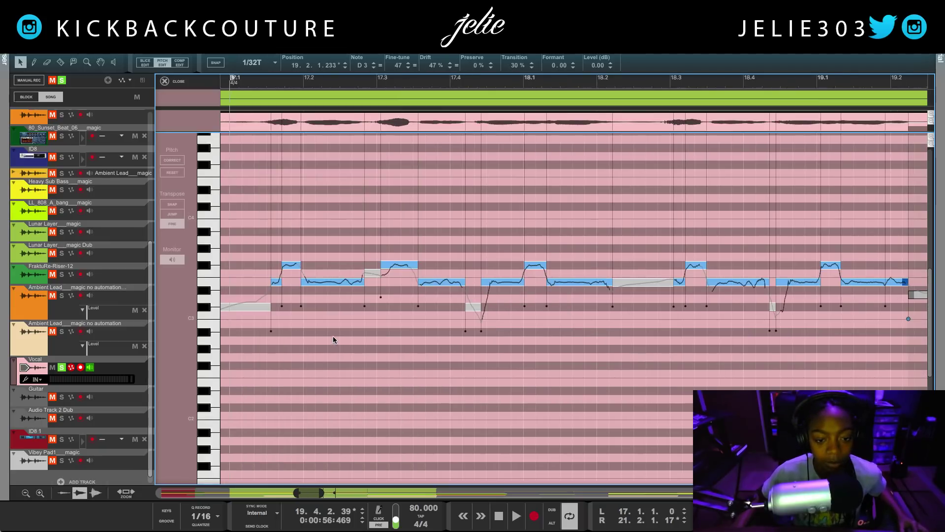
click(400, 290)
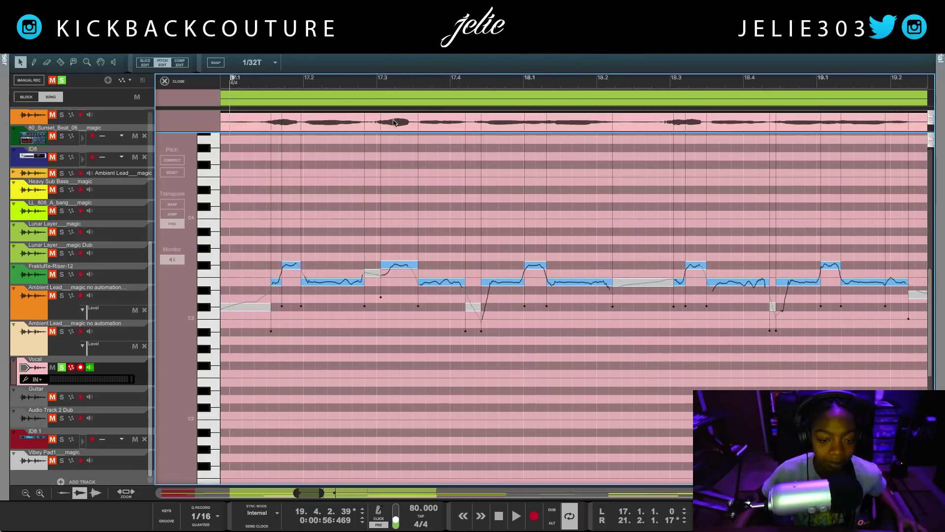
scroll(444, 221, right, 4)
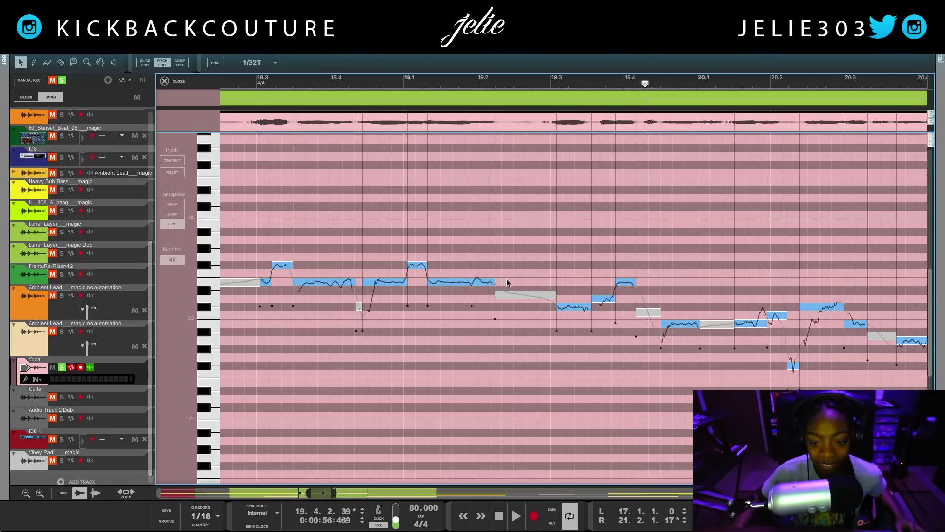
scroll(512, 281, right, 2)
drag(484, 261, 553, 333)
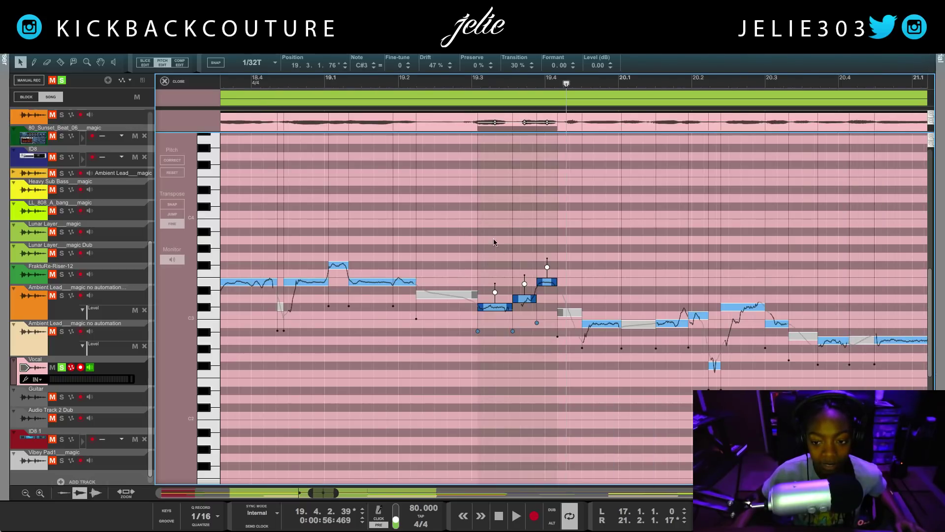
click(466, 85)
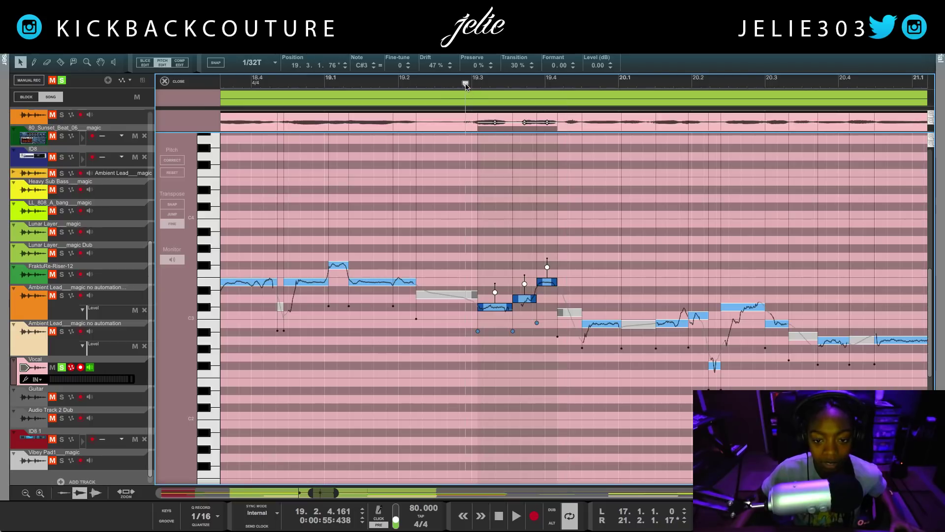
key(space)
key(space)
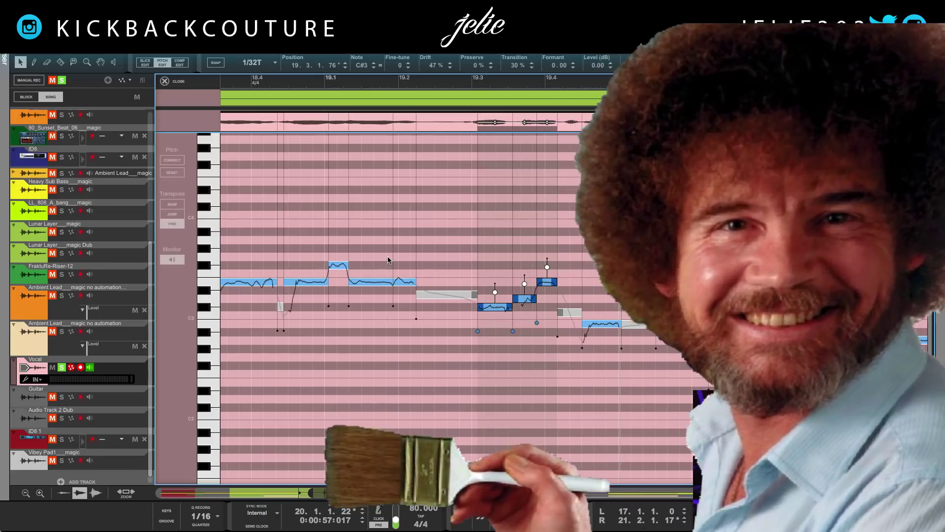
Step: Examine the whole tuned phrase from bar 17 to 21 alongside its neighbouring bars
key(w)
key(w)
key(w)
key(w)
key(w)
key(w)
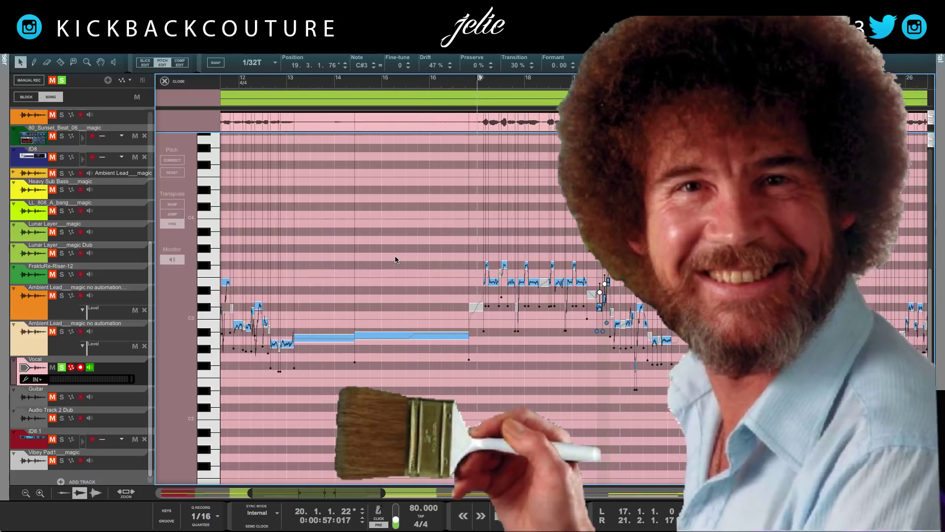
key(e)
key(e)
key(e)
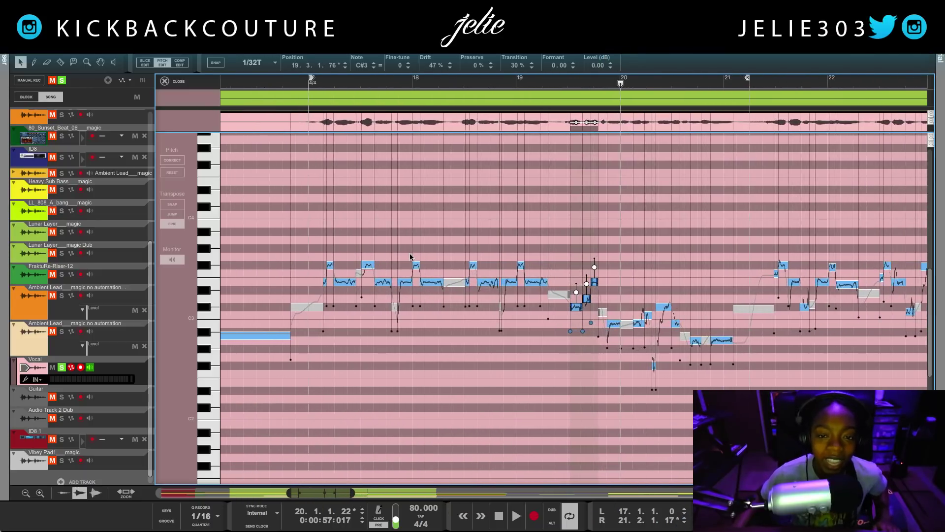